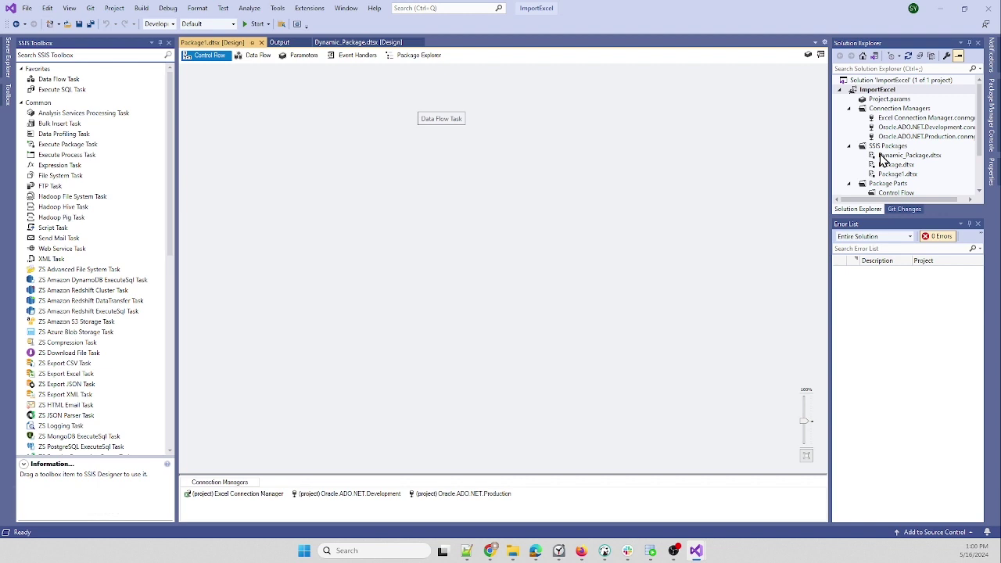
# Step: Rename the SSIS package Package1.dtsx as PackageMySQL.dtsx
pyautogui.click(900, 173)
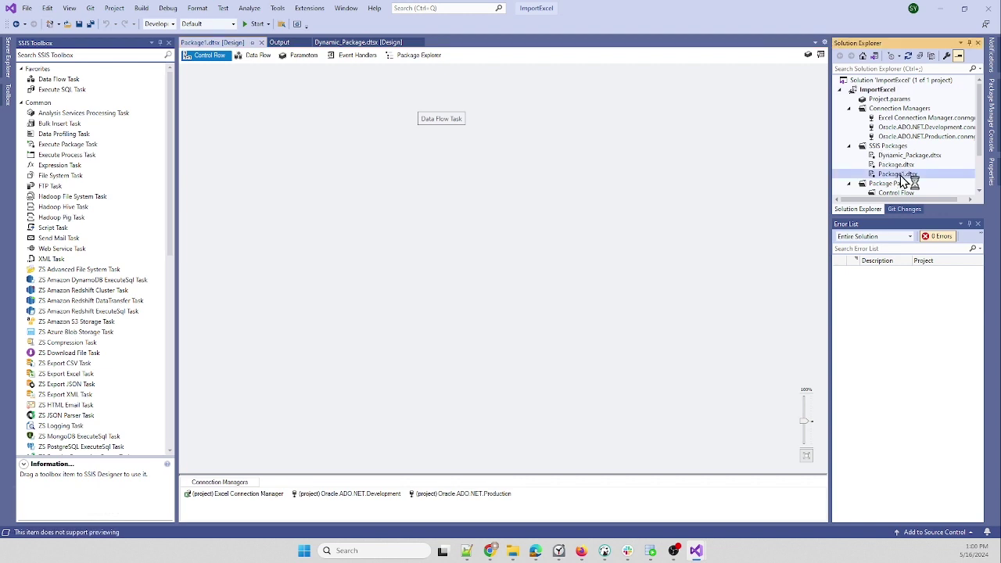
pyautogui.press('F2')
pyautogui.click(905, 176)
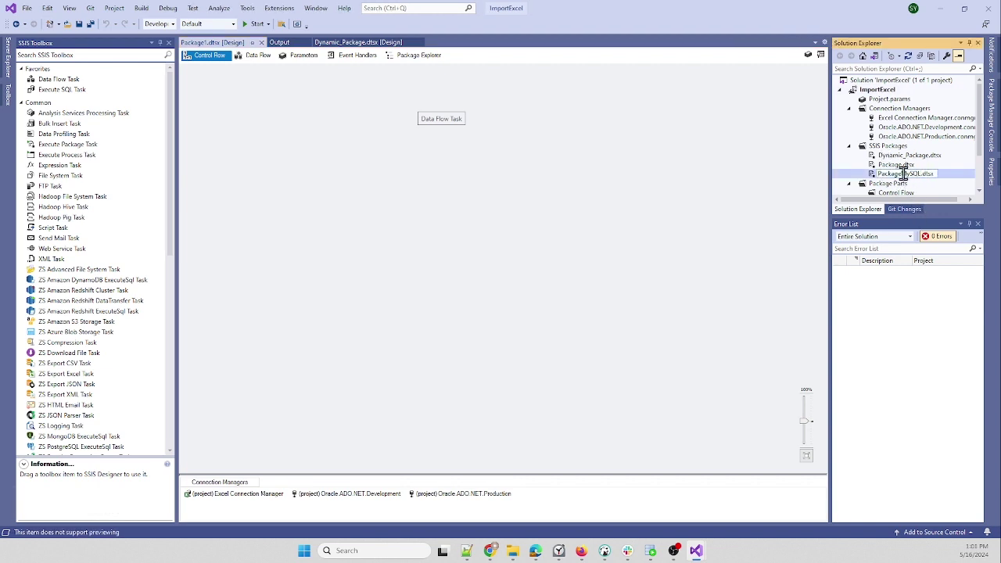
pyautogui.write('MySQL')
pyautogui.press('Return')
pyautogui.click(496, 315)
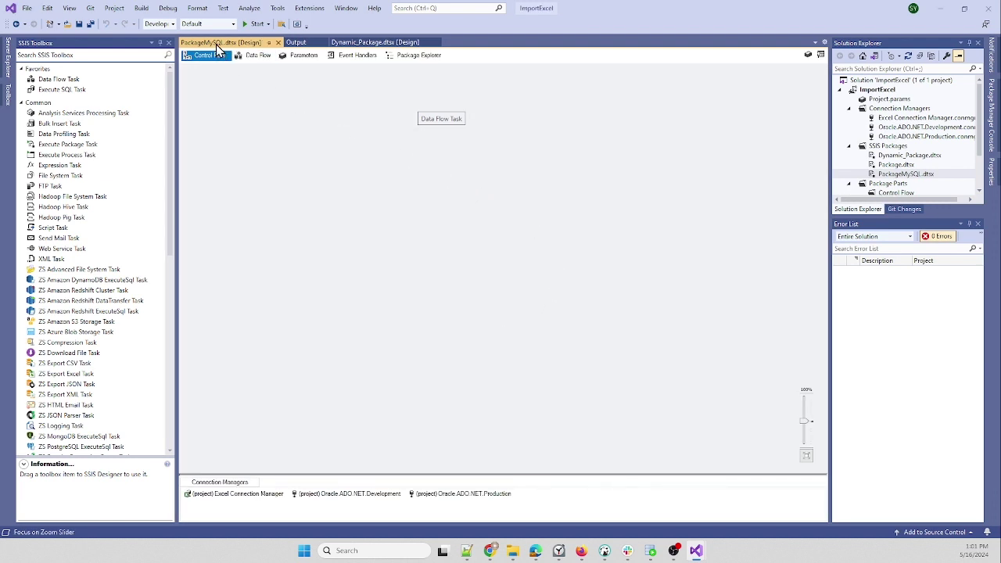
# Step: Close the Dynamic_Package.dtsx design and enlarge the Connection Managers area below the control flow canvas
pyautogui.click(437, 42)
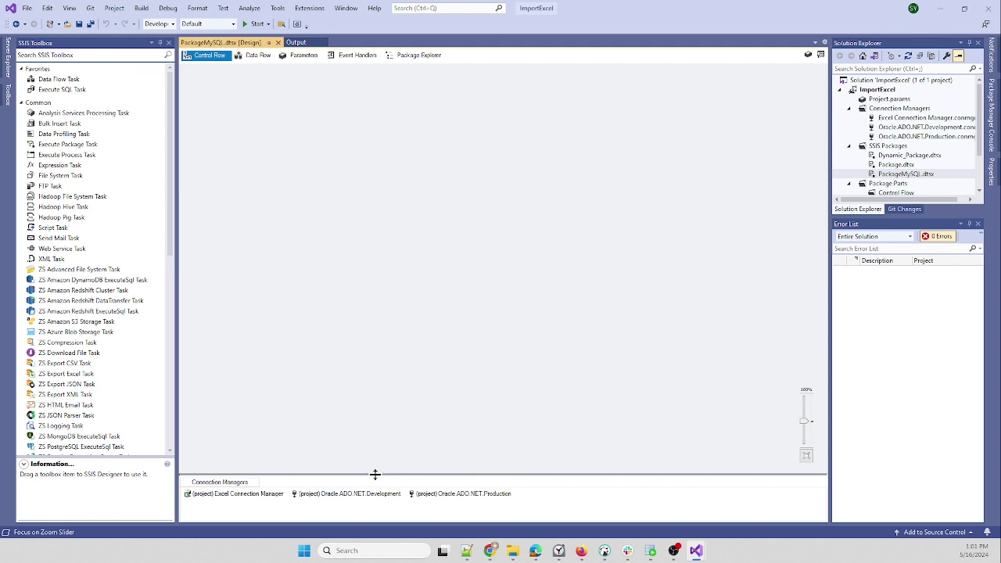
pyautogui.moveTo(374, 474); pyautogui.dragTo(360, 300)
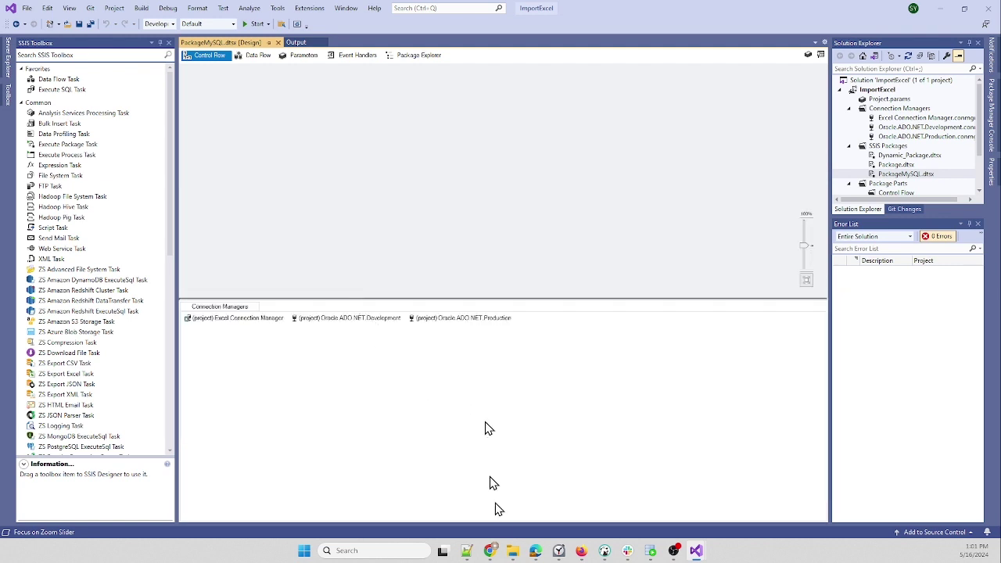
# Step: Open the 32-bit ODBC Data Sources administrator from Windows and display the system data sources
pyautogui.click(371, 551)
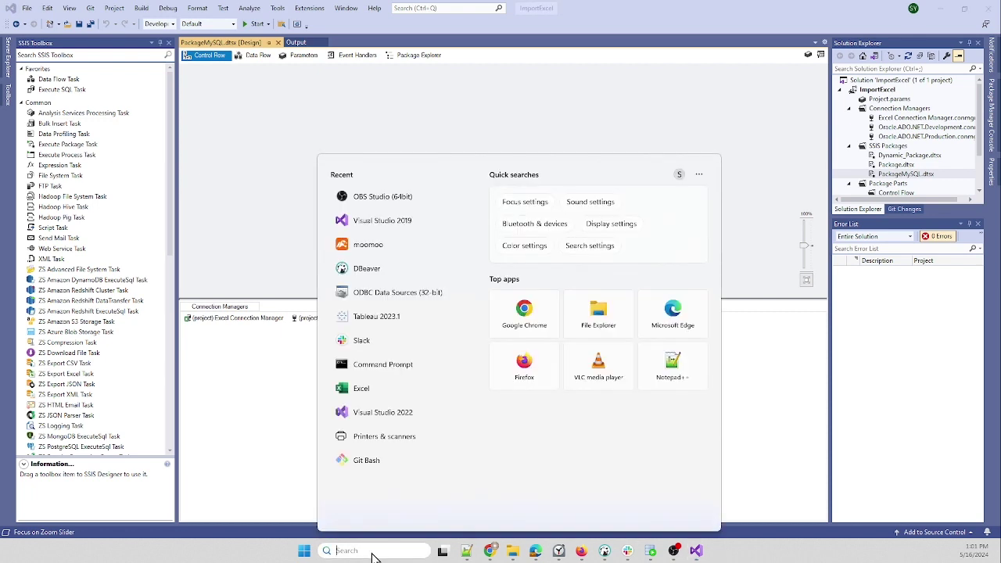
pyautogui.write('od')
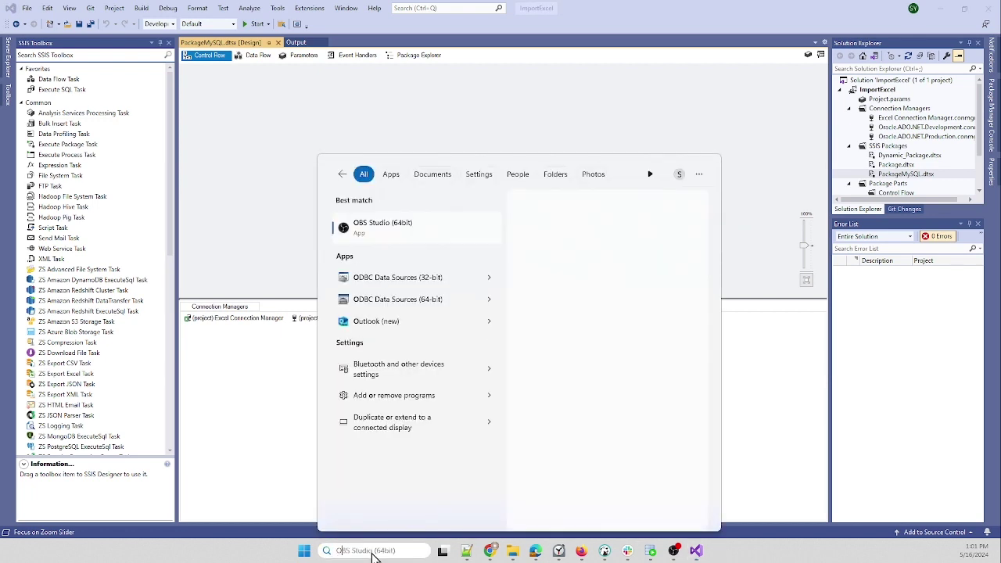
pyautogui.write('bc')
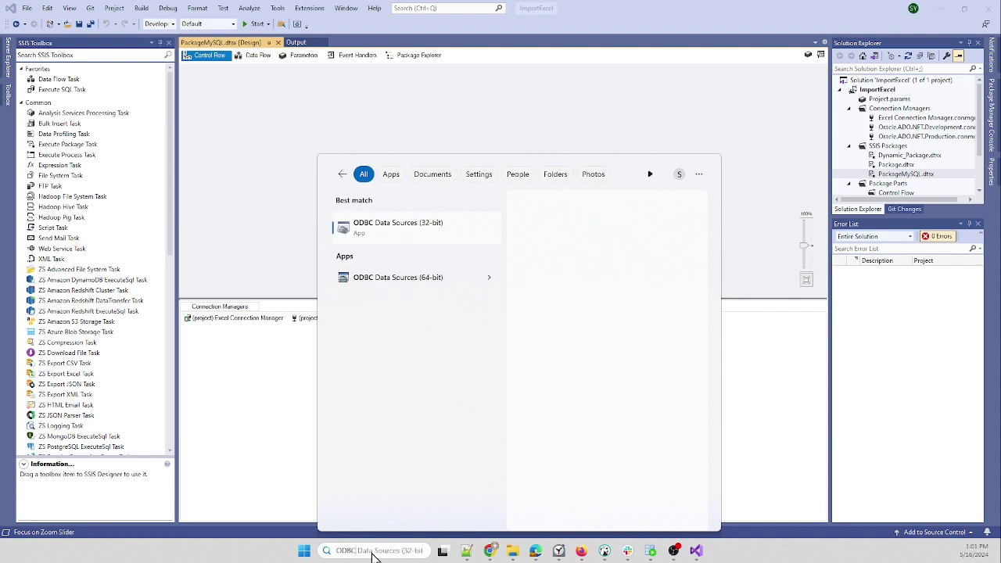
pyautogui.click(410, 228)
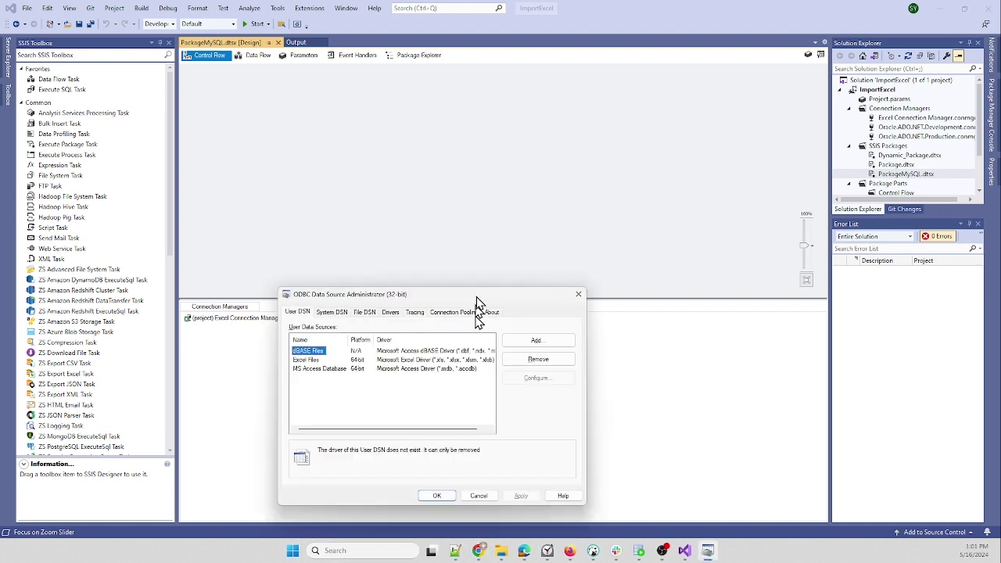
pyautogui.click(364, 180)
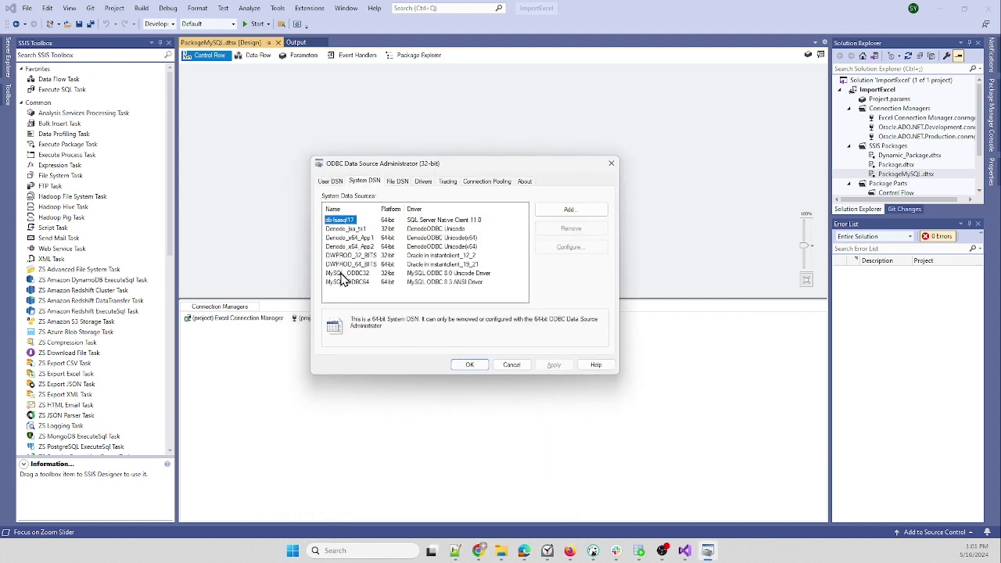
# Step: Review the MySQL_ODBC32 data source's configuration, test its connection, and close the ODBC administrator
pyautogui.click(342, 274)
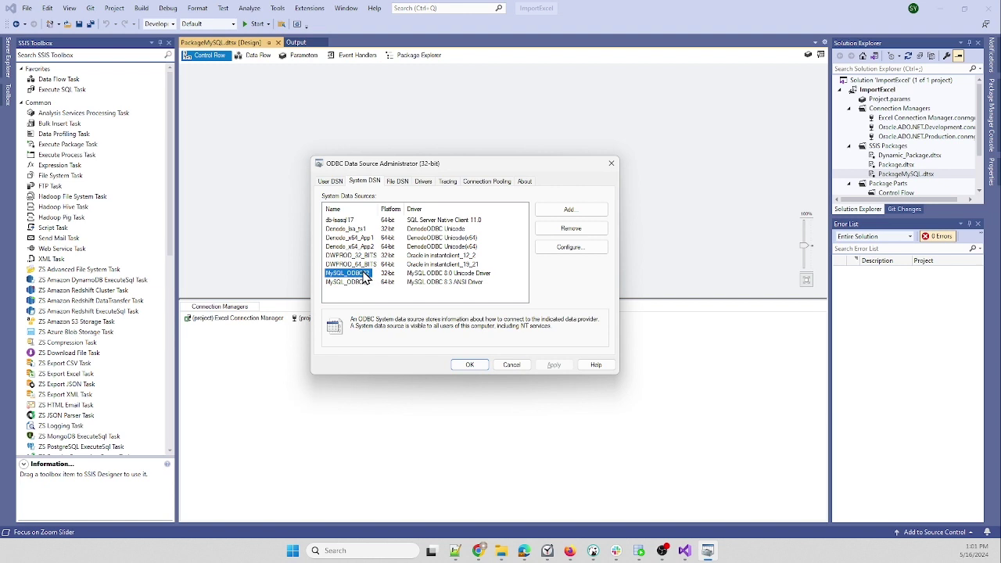
pyautogui.click(570, 247)
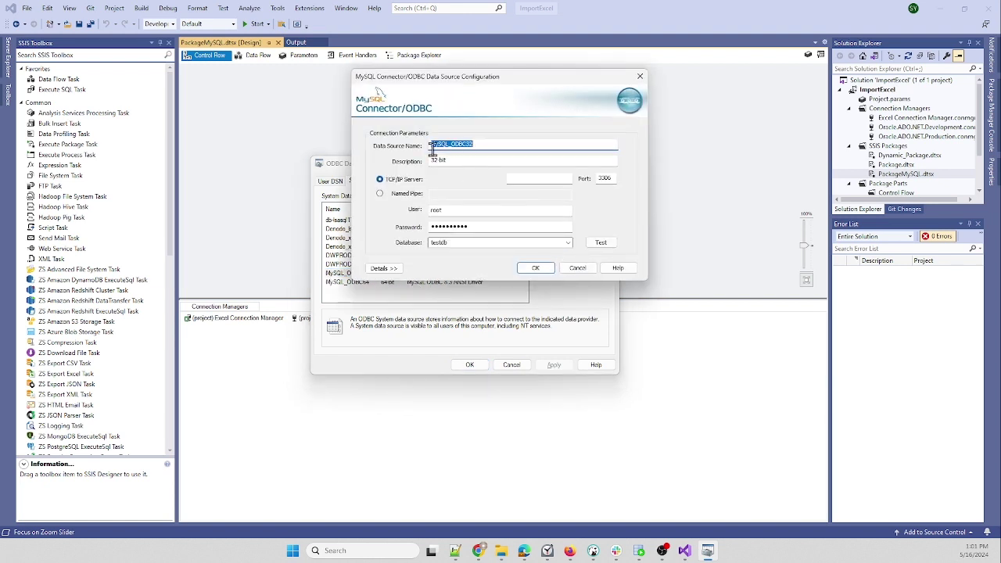
pyautogui.click(486, 144)
pyautogui.doubleClick(432, 162)
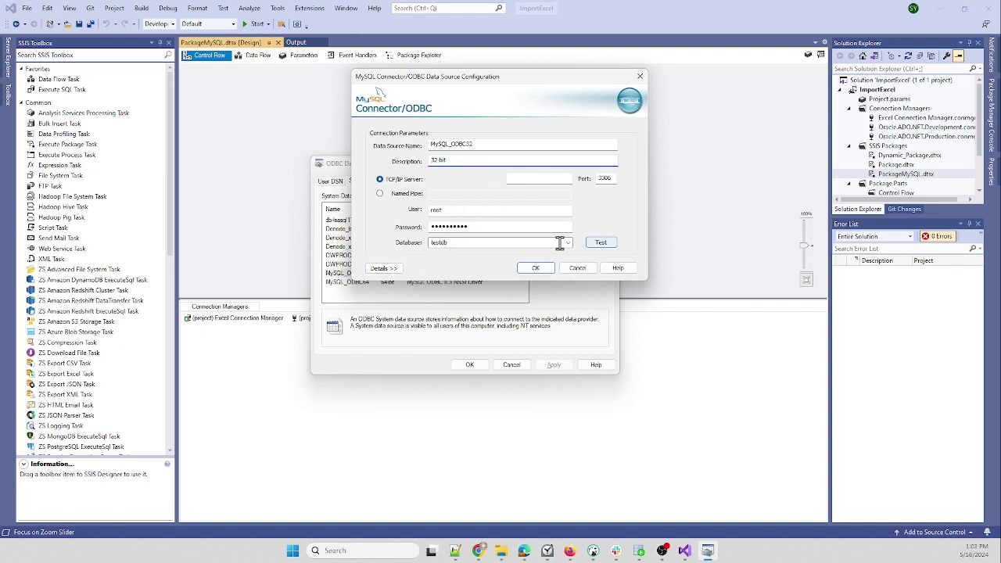
pyautogui.click(603, 244)
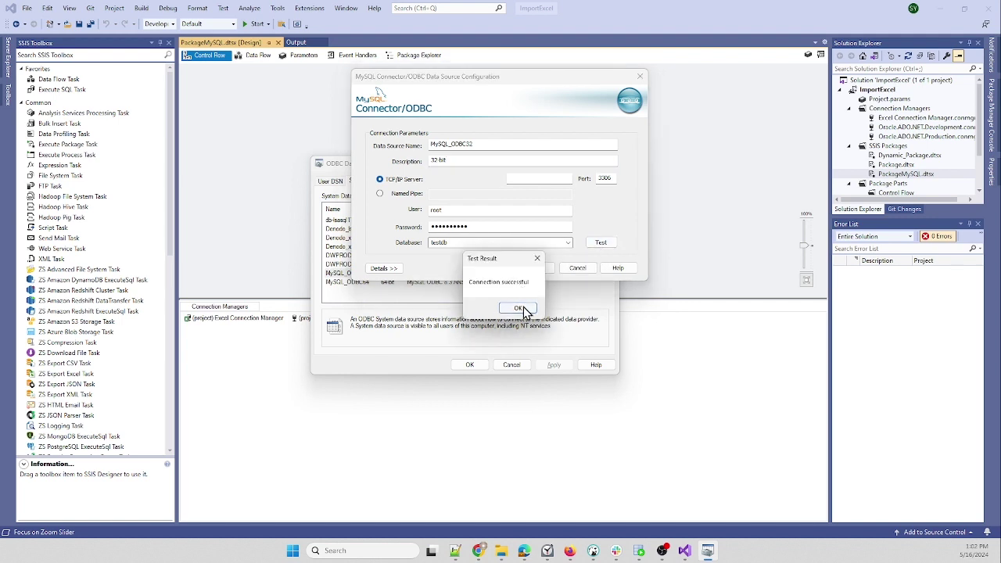
pyautogui.click(523, 308)
pyautogui.click(542, 269)
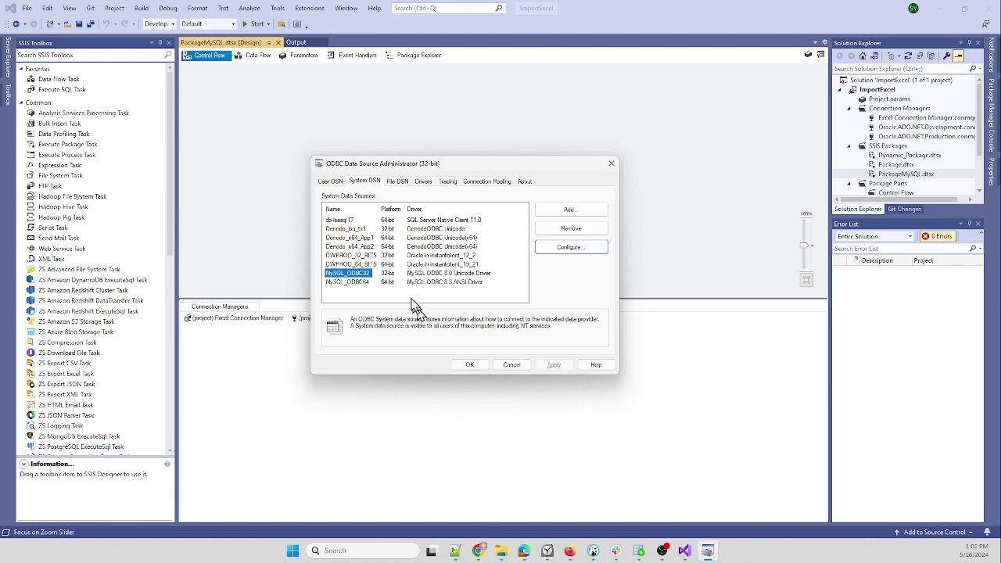
pyautogui.click(470, 365)
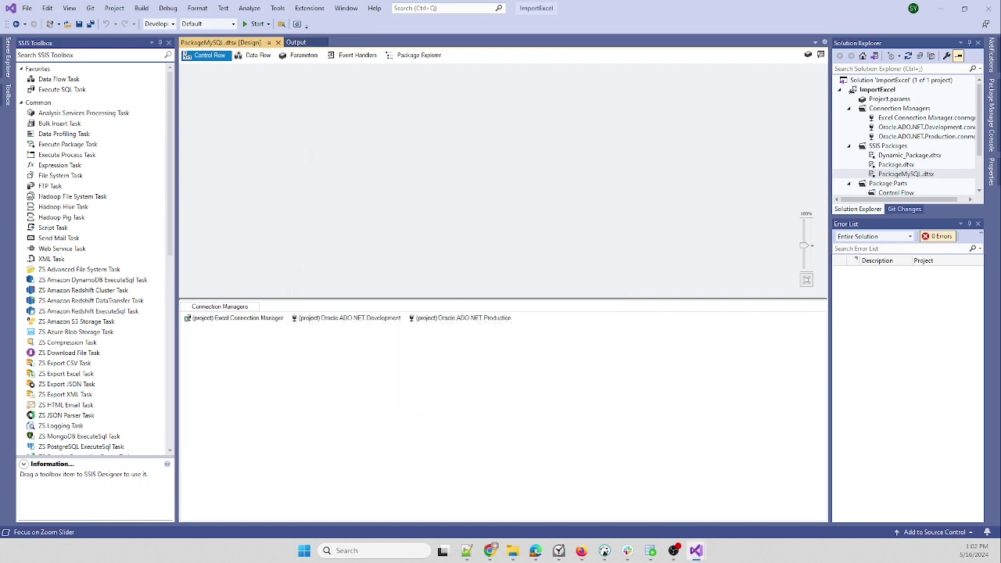
# Step: Switch to DBeaver and open the sample_dataset table of the testdb database
pyautogui.hotkey('alt', 'Tab')
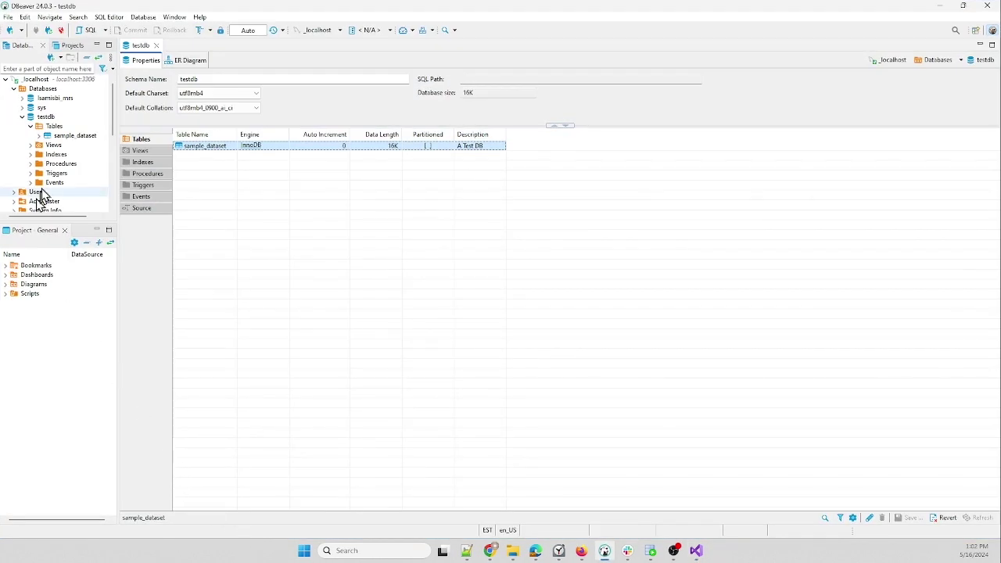
pyautogui.click(49, 118)
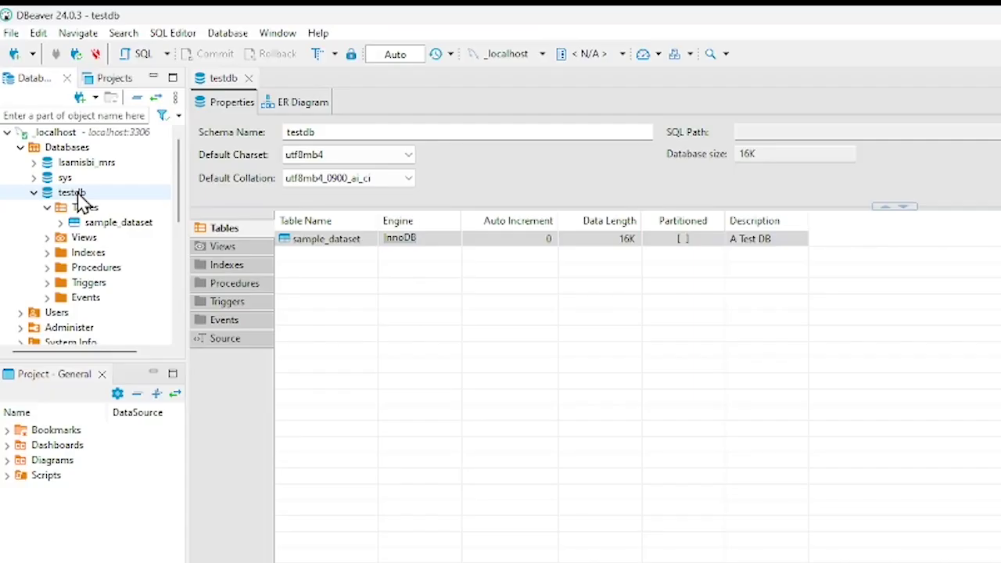
pyautogui.click(78, 196)
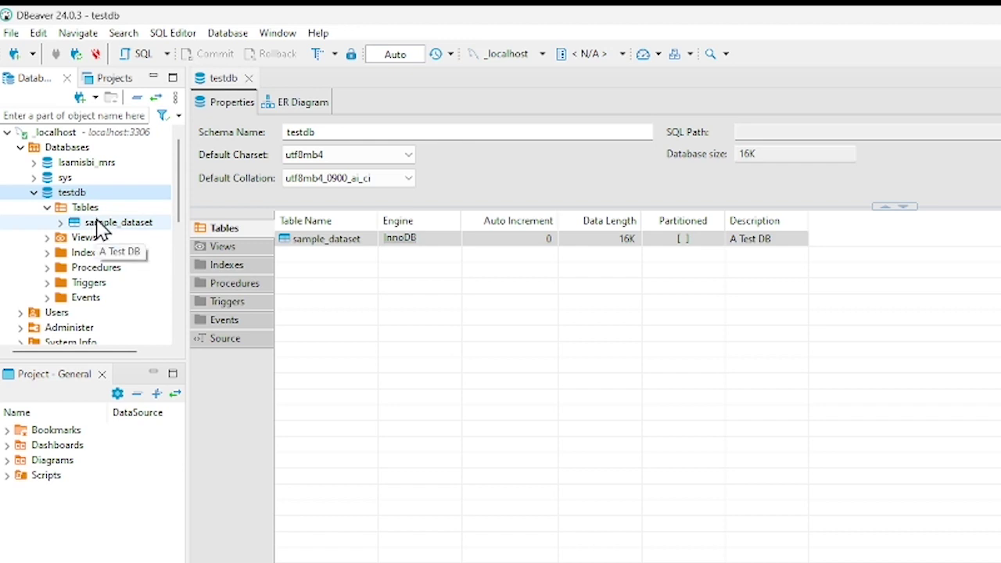
pyautogui.click(98, 225)
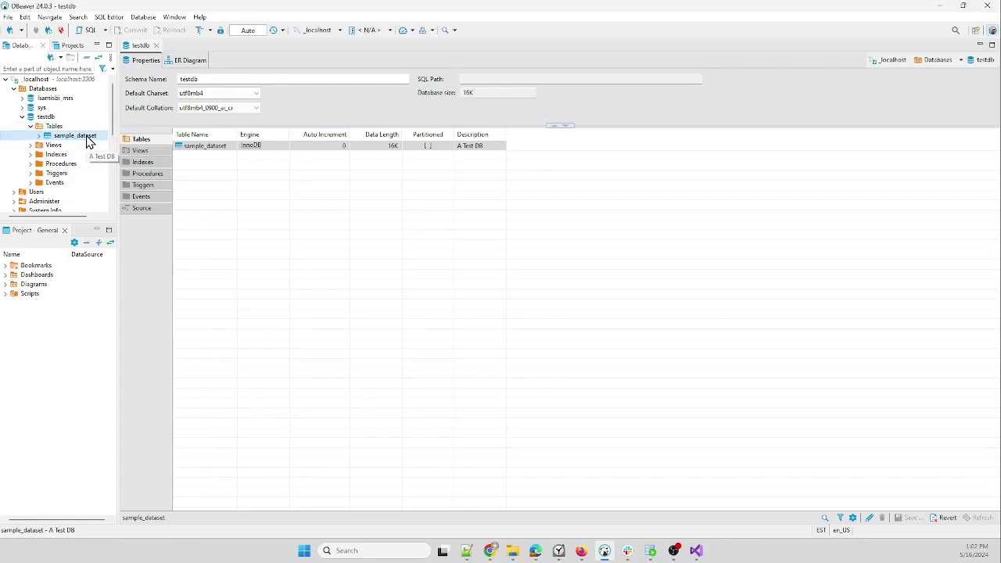
pyautogui.doubleClick(135, 222)
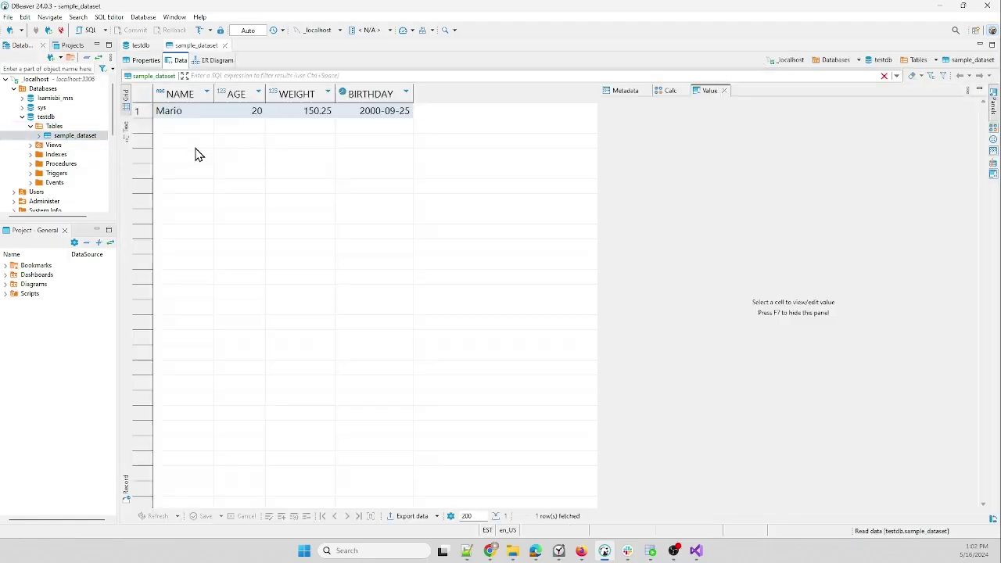
# Step: Examine the data types of the NAME, AGE, WEIGHT and BIRTHDAY columns in the sample_dataset properties
pyautogui.click(149, 61)
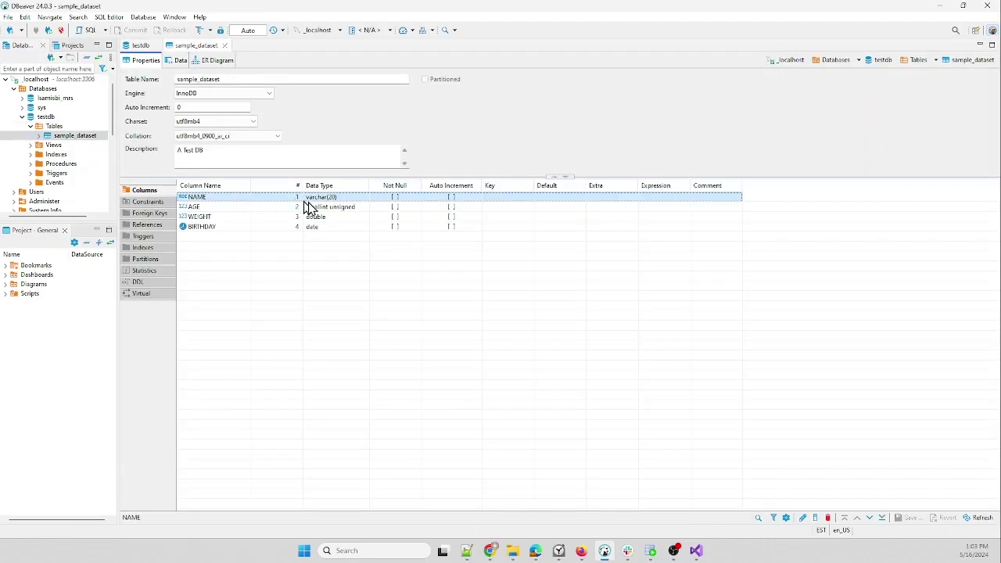
pyautogui.click(329, 197)
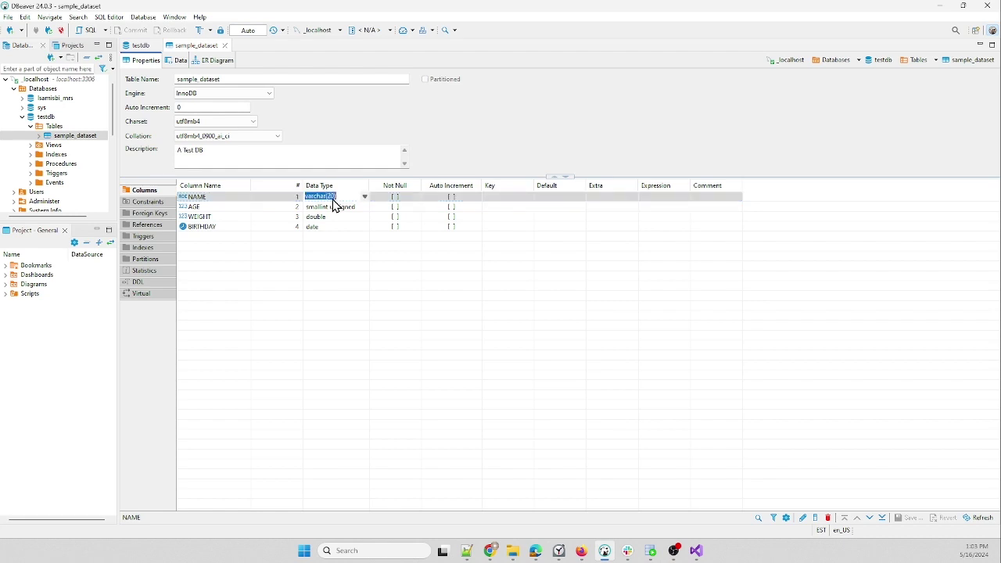
pyautogui.click(227, 208)
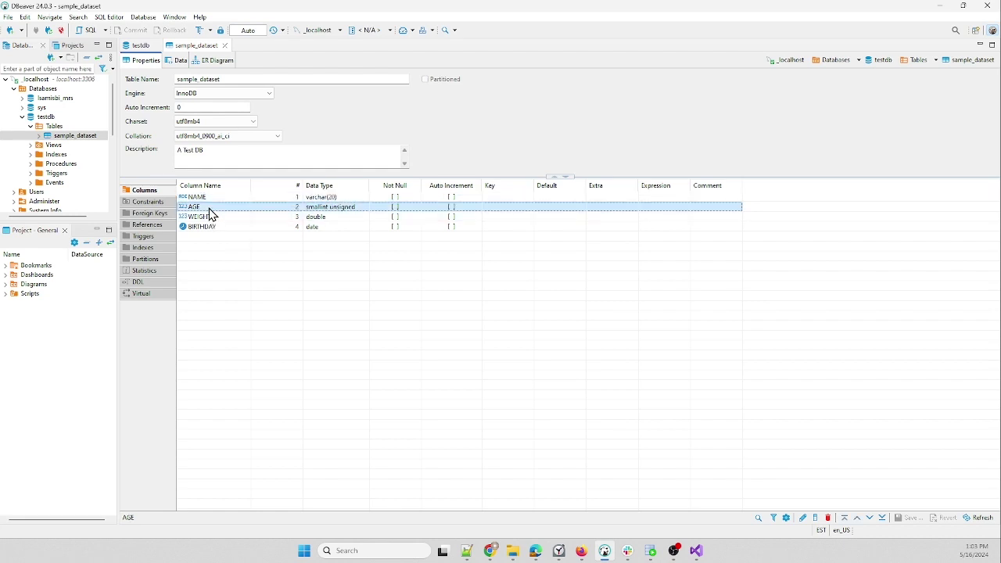
pyautogui.click(328, 208)
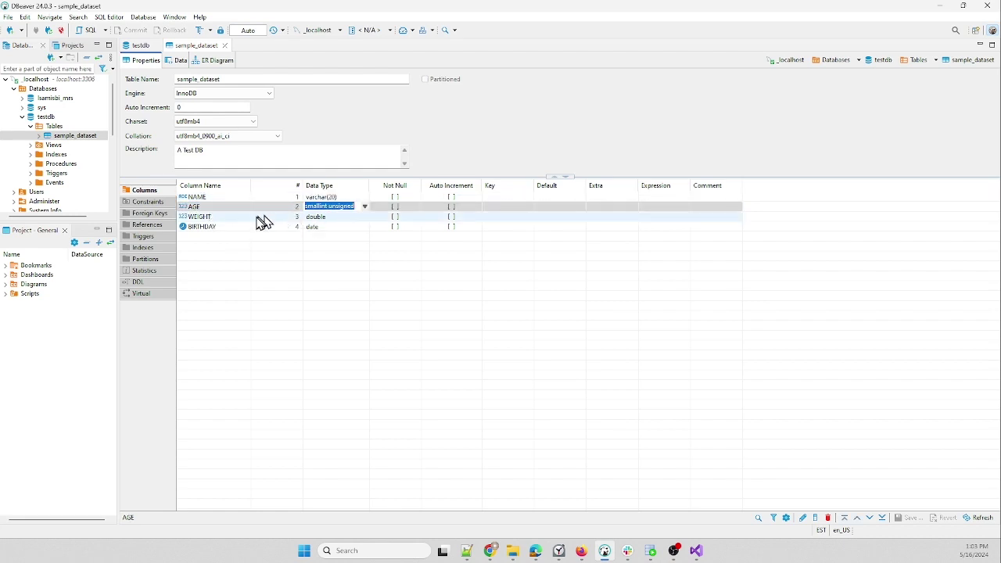
pyautogui.click(235, 216)
pyautogui.click(340, 219)
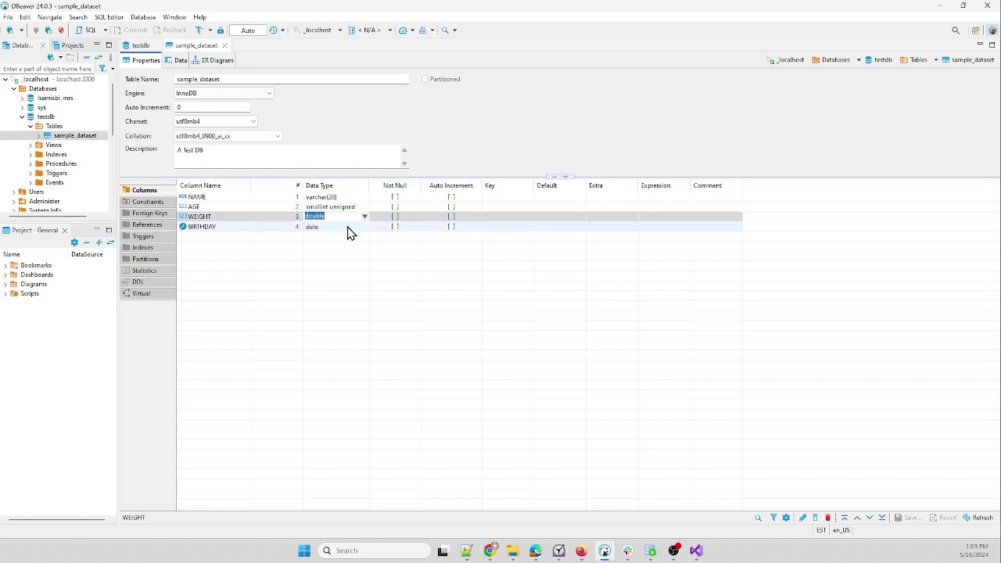
pyautogui.click(226, 227)
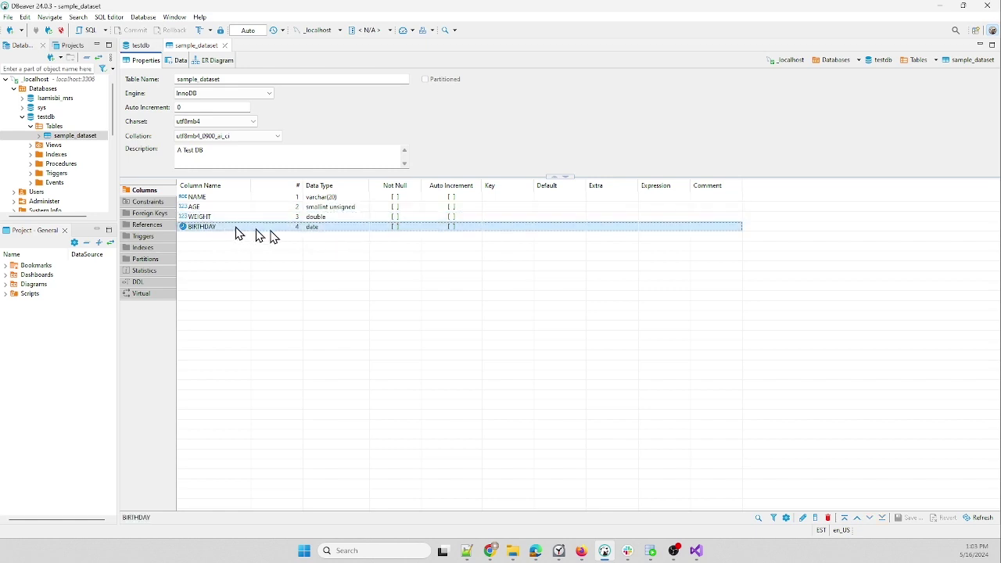
pyautogui.click(324, 229)
pyautogui.click(321, 241)
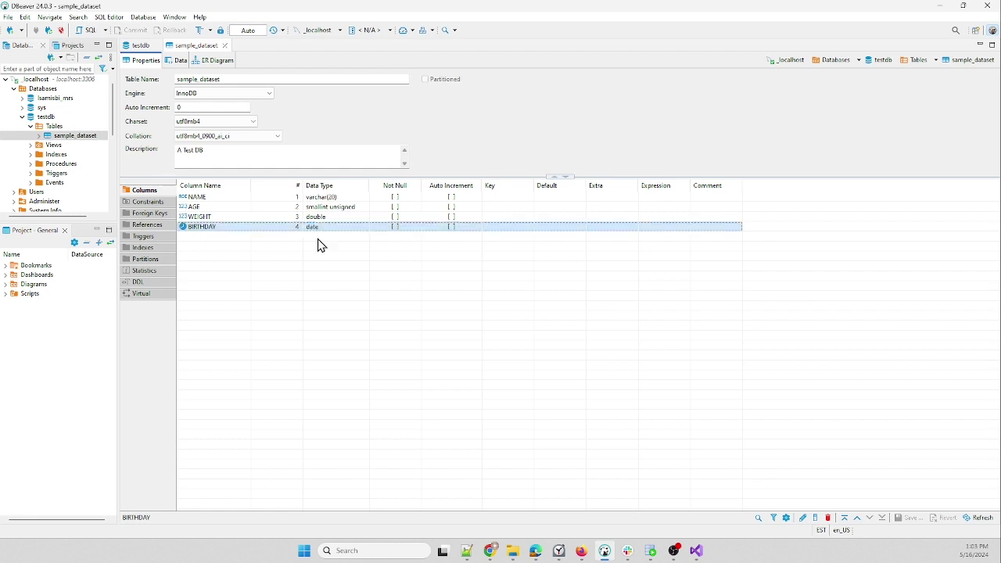
# Step: View the sample_dataset records, widen the AGE, WEIGHT and BIRTHDAY columns, and refresh the data
pyautogui.click(182, 62)
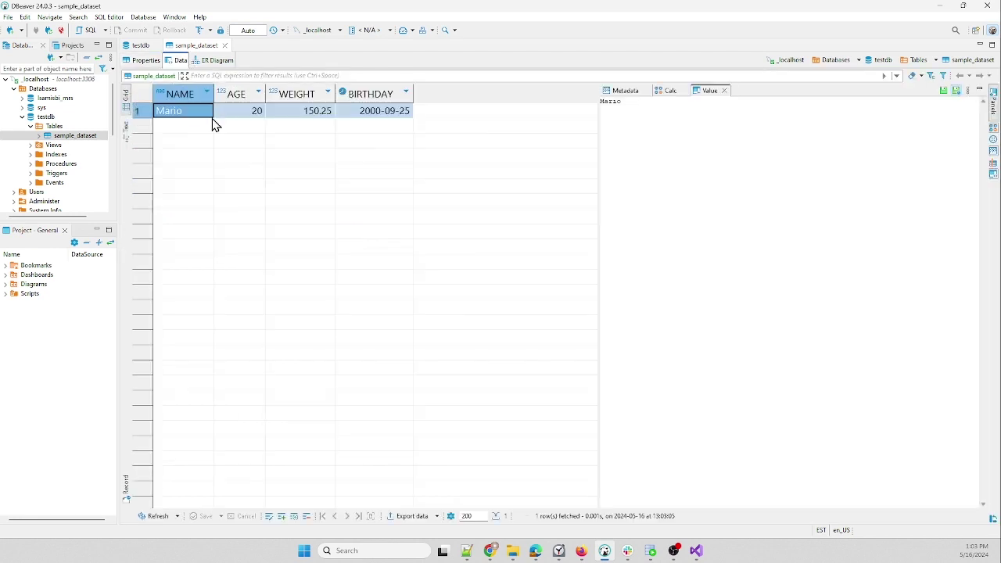
pyautogui.moveTo(264, 94); pyautogui.dragTo(276, 95)
pyautogui.moveTo(345, 96); pyautogui.dragTo(358, 102)
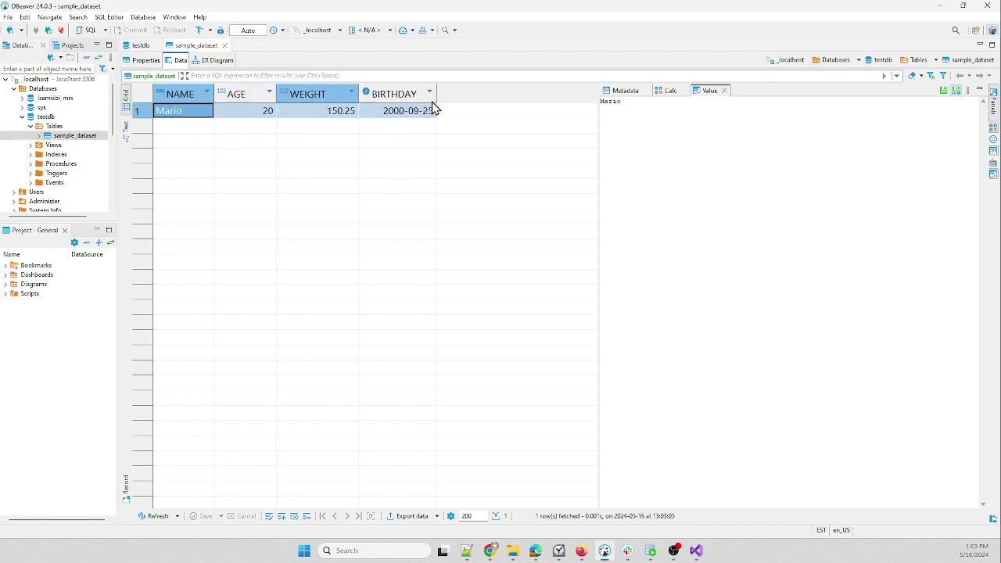
pyautogui.moveTo(439, 94); pyautogui.dragTo(453, 96)
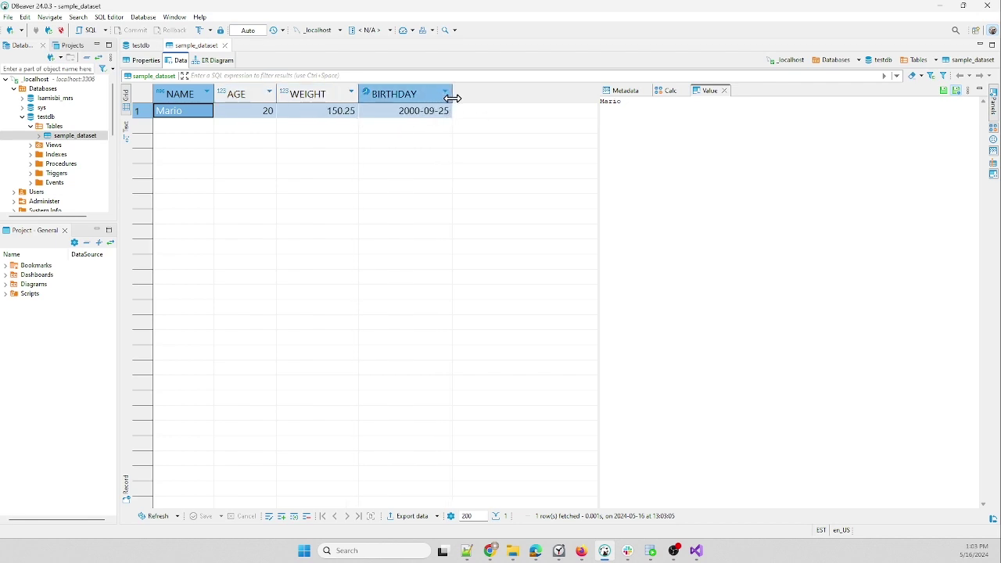
pyautogui.click(159, 518)
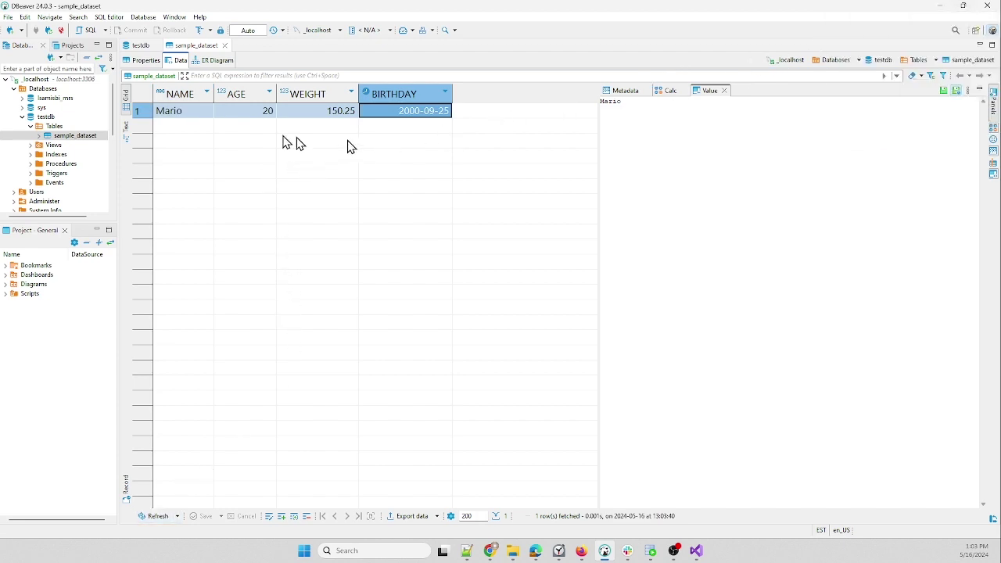
# Step: Switch back to Visual Studio and add an ODBC connection manager to the package using the MySQL_ODBC32.root data connection
pyautogui.click(942, 7)
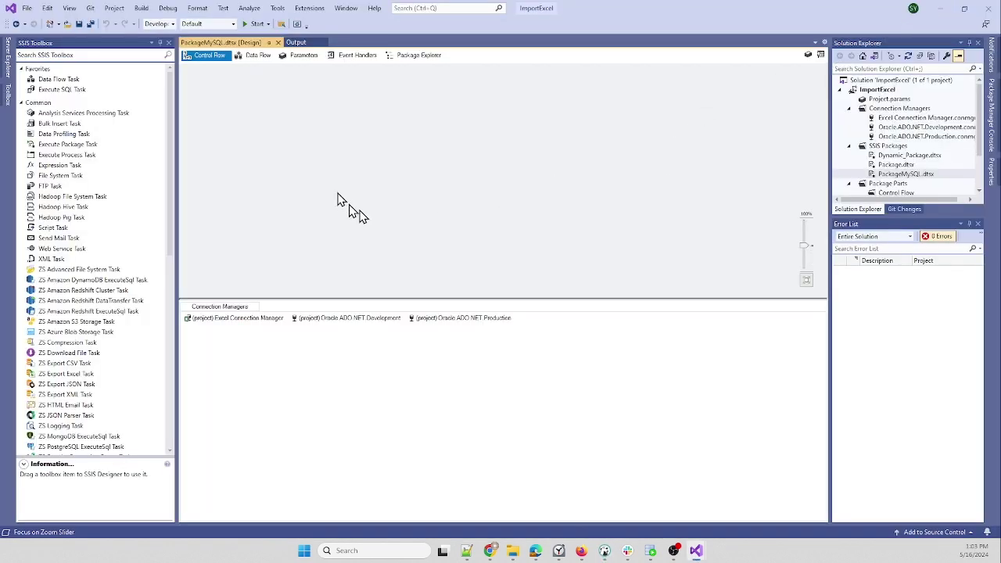
pyautogui.rightClick(459, 336)
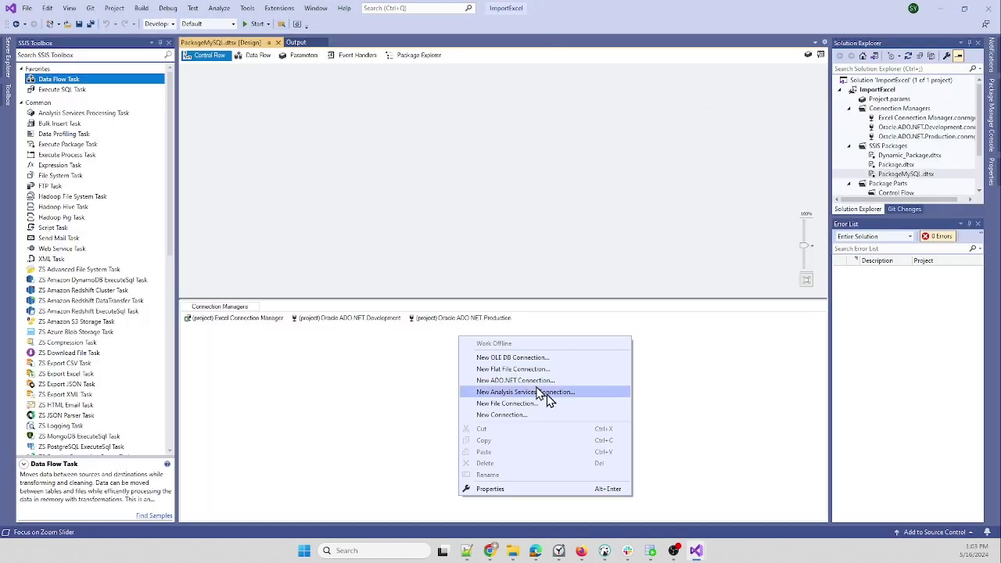
pyautogui.click(505, 415)
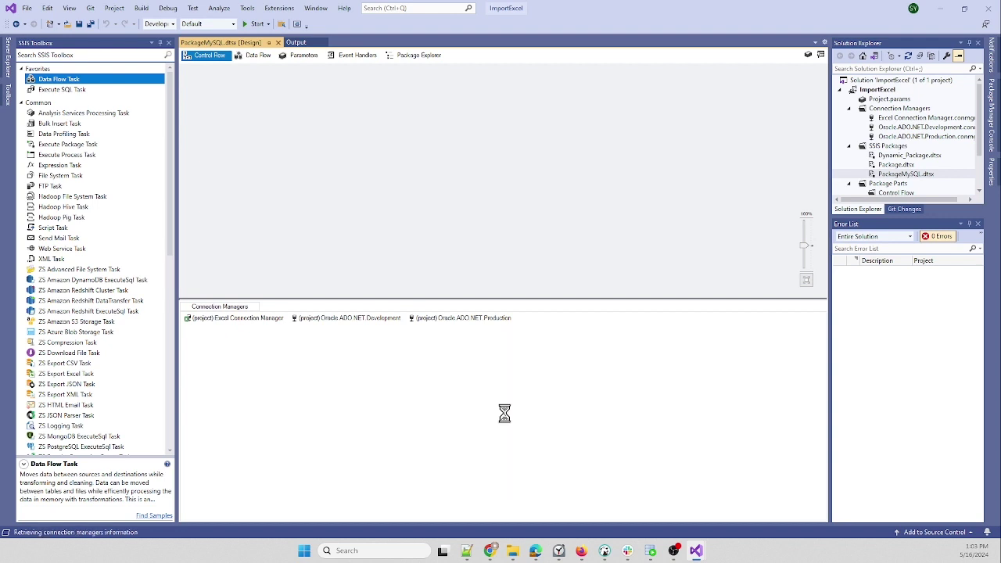
pyautogui.scroll(-4, 415, 309)
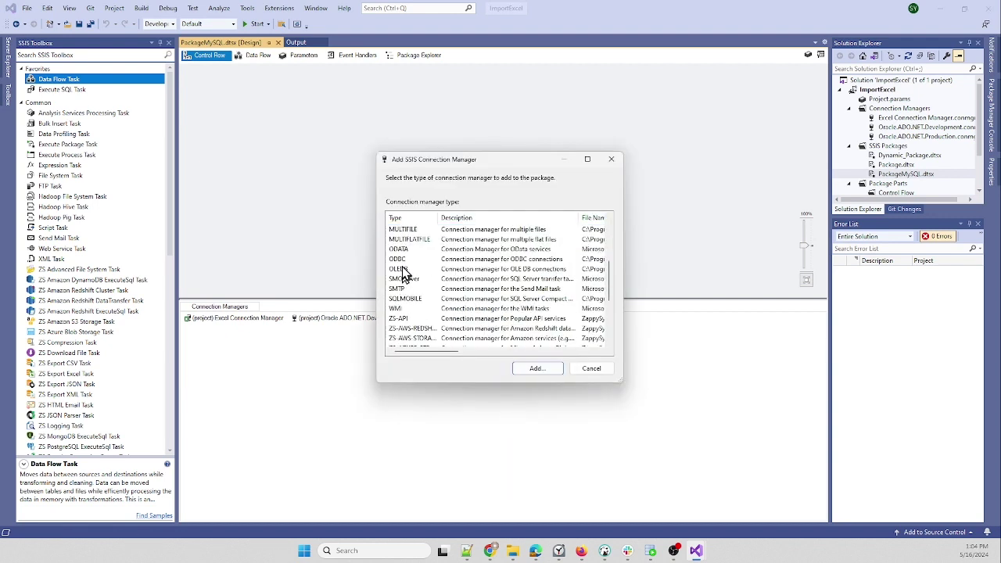
pyautogui.click(410, 261)
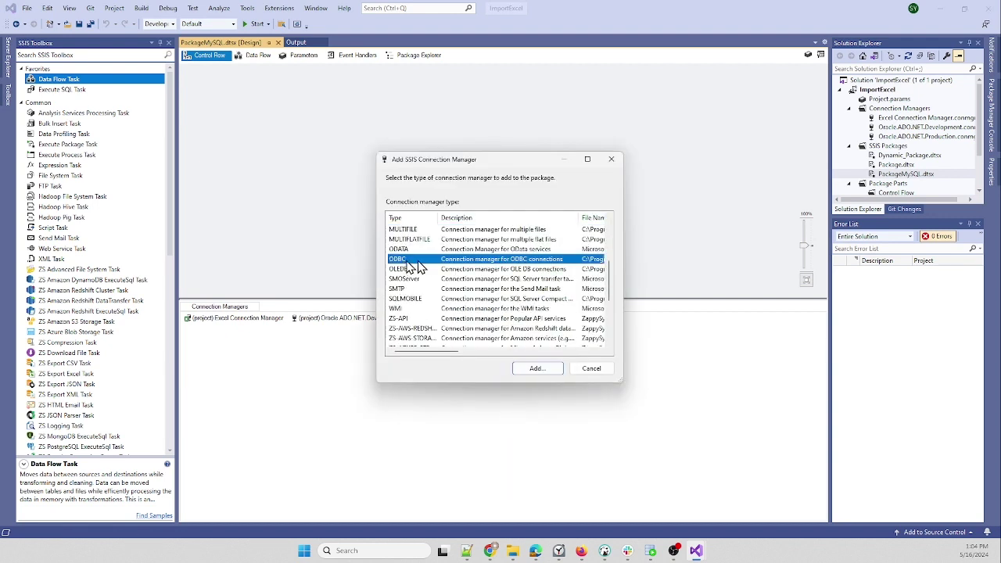
pyautogui.click(538, 368)
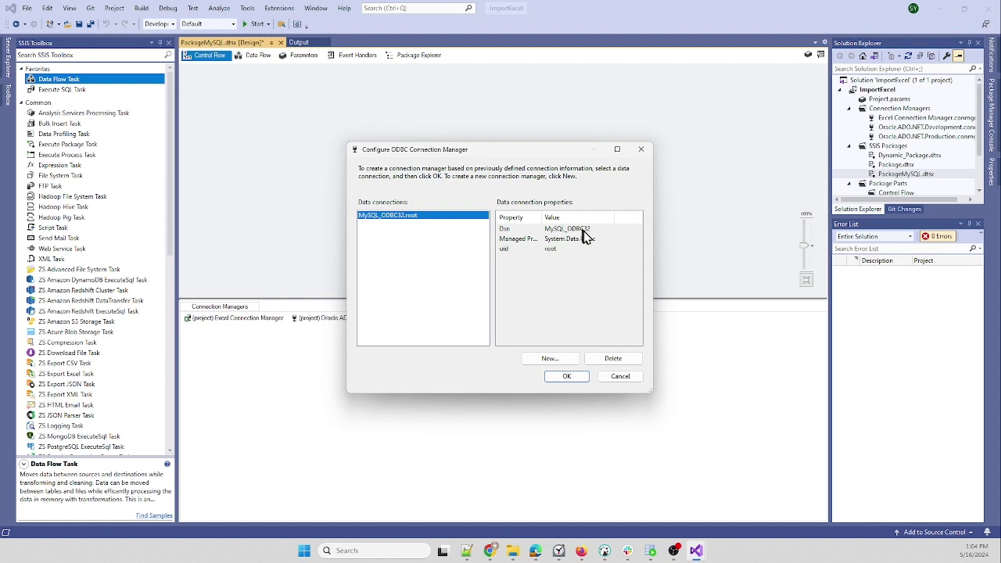
pyautogui.click(567, 378)
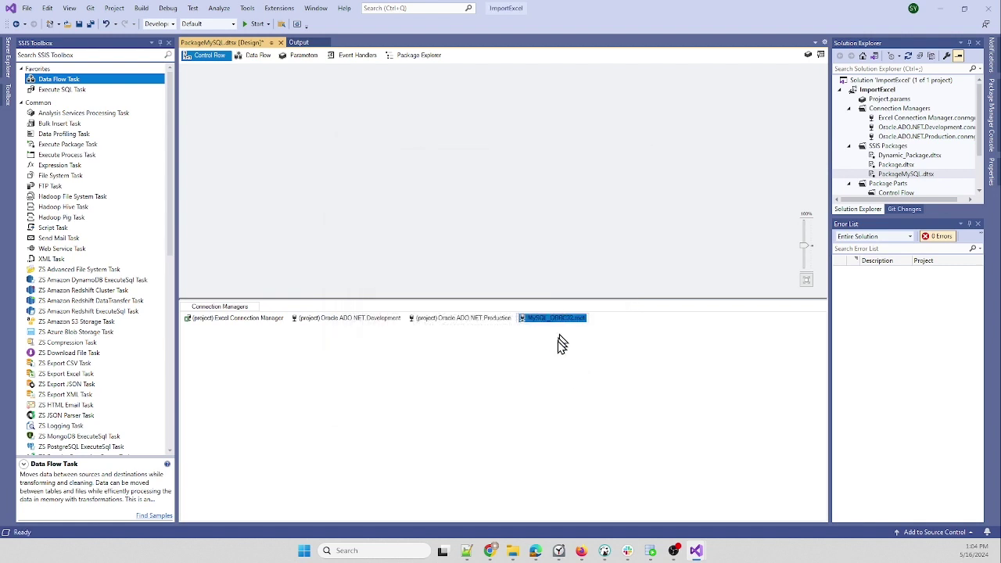
# Step: Open the new MySQL_ODBC32.root connection manager for editing and test its connection with the password left blank
pyautogui.click(557, 352)
pyautogui.click(555, 321)
pyautogui.rightClick(557, 321)
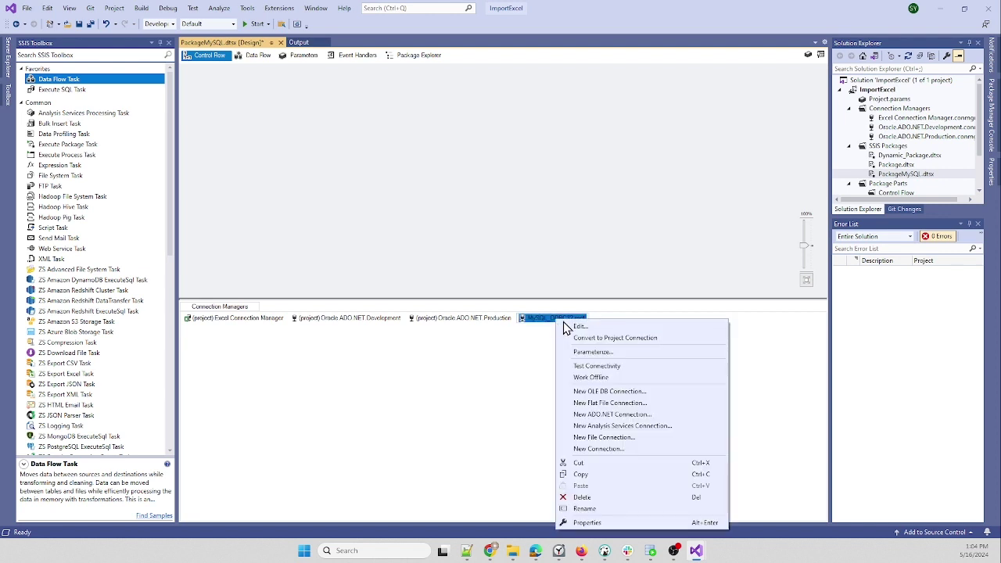
pyautogui.click(577, 329)
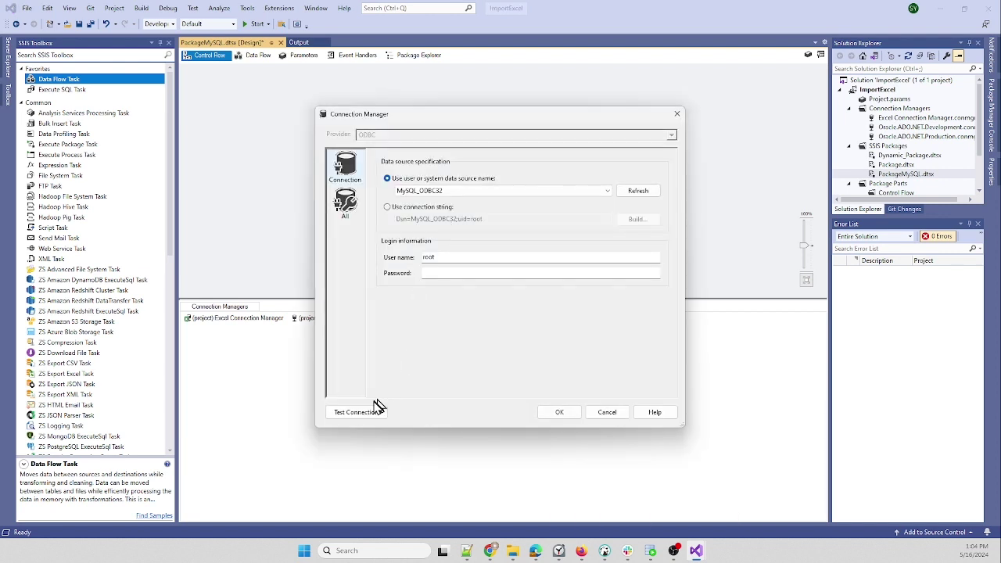
pyautogui.moveTo(496, 118); pyautogui.dragTo(491, 113)
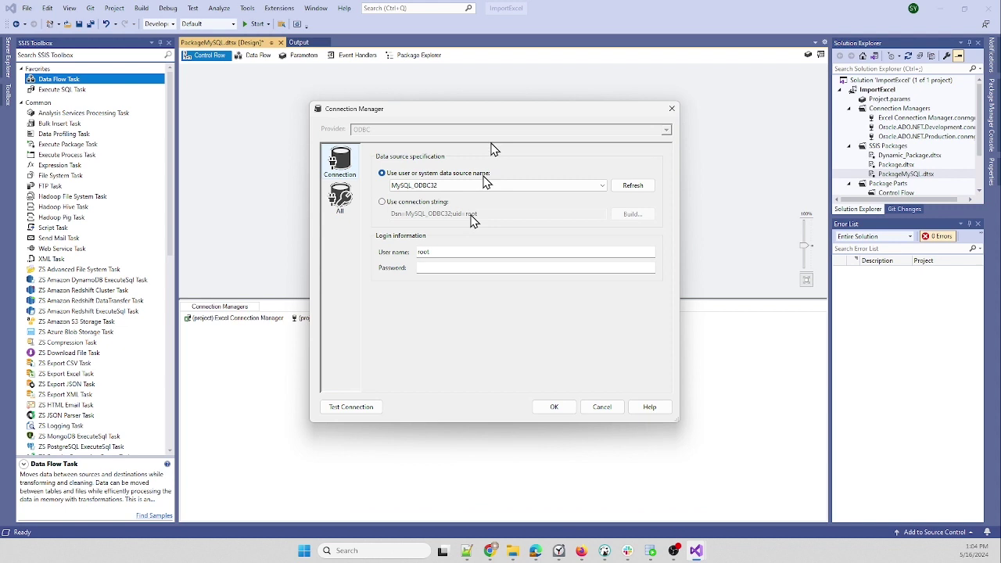
pyautogui.click(366, 408)
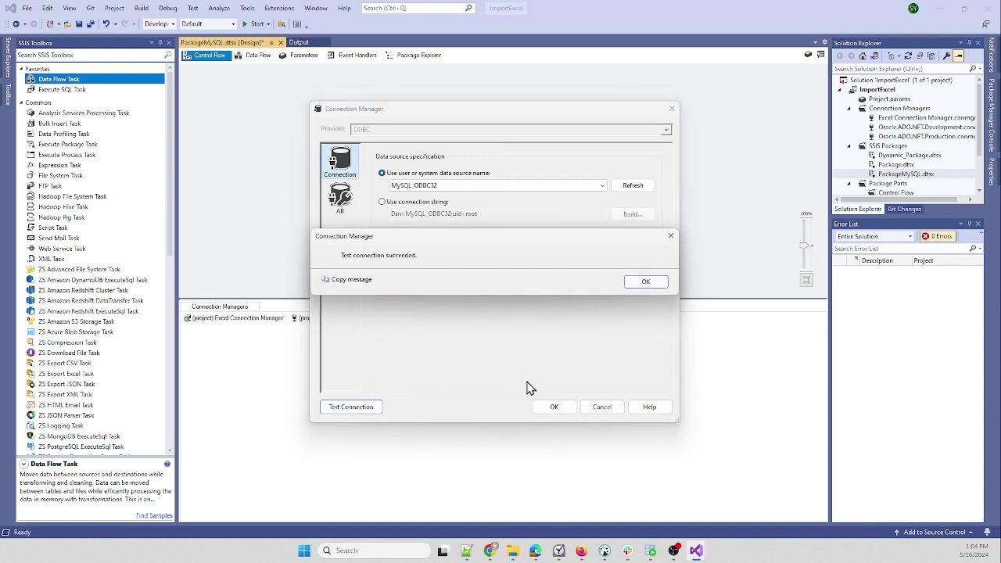
pyautogui.click(645, 283)
# Step: Try testing the MySQL connection with an account password entered, and clear the password field
pyautogui.click(462, 268)
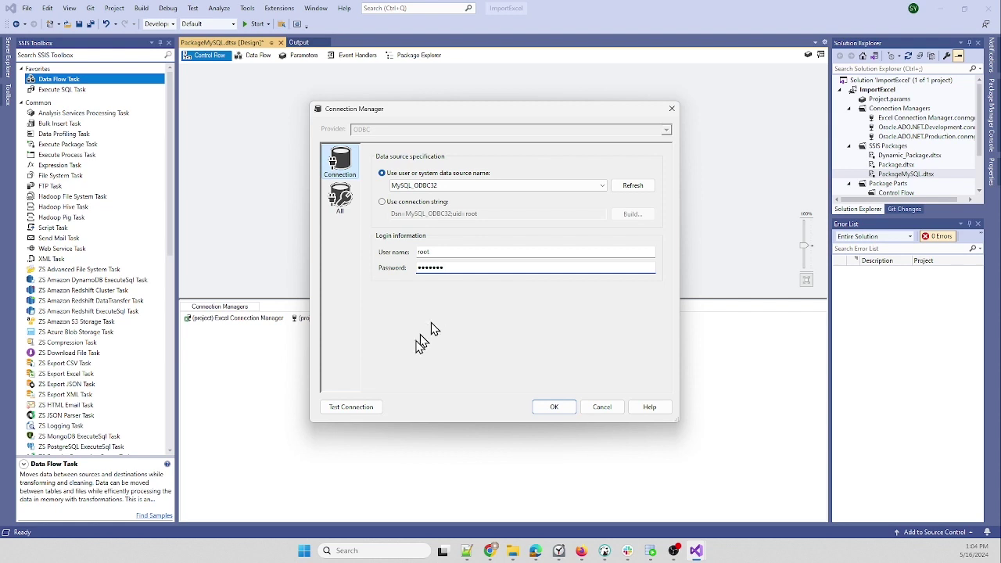
pyautogui.click(355, 406)
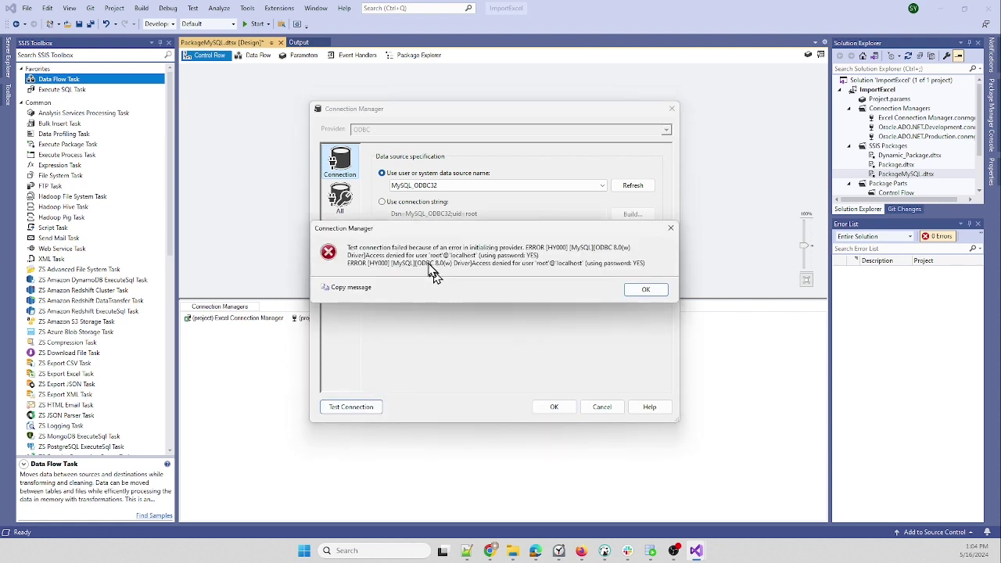
pyautogui.click(646, 291)
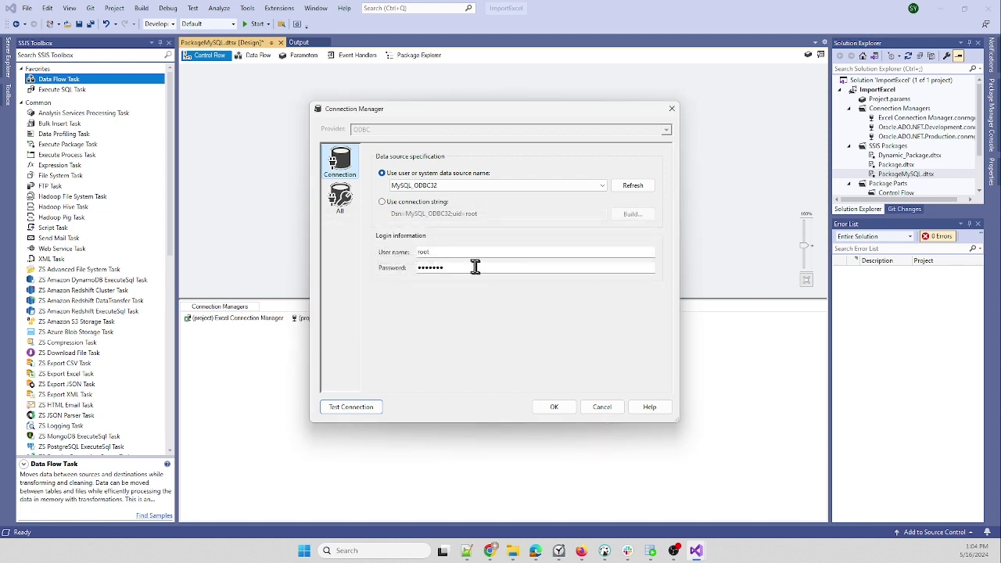
pyautogui.moveTo(474, 263); pyautogui.dragTo(425, 268)
pyautogui.press('BackSpace')
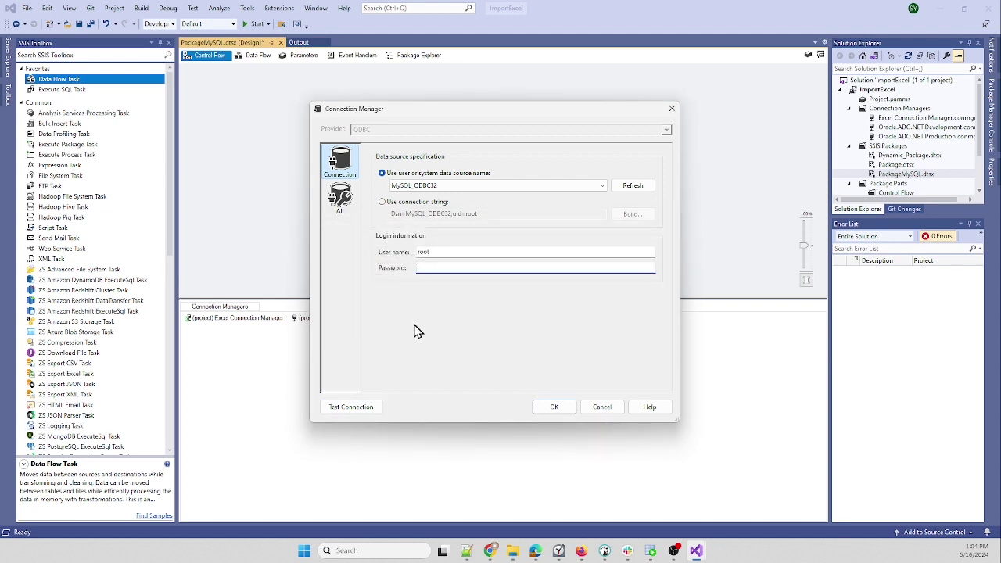
# Step: Retest the MySQL_ODBC32 connection with a blank password and accept the connection manager settings
pyautogui.click(371, 410)
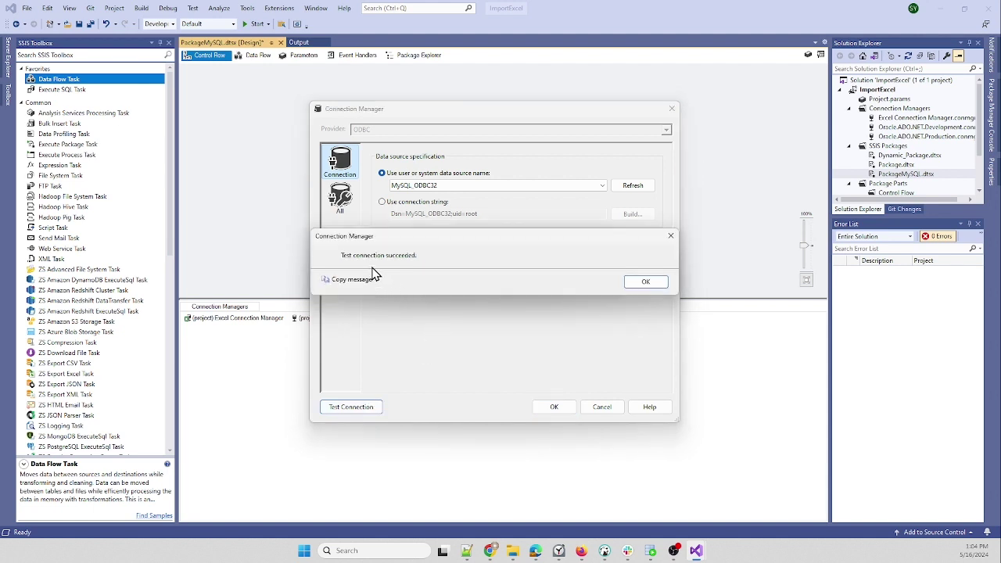
pyautogui.click(646, 283)
pyautogui.click(564, 407)
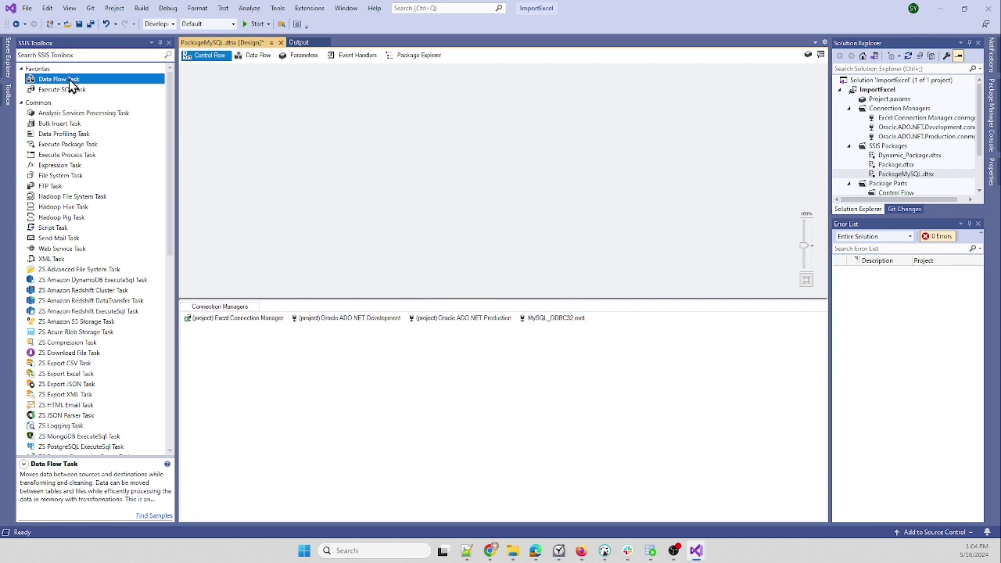
# Step: Add a Data Flow Task to the control flow and place an Excel Source in its data flow
pyautogui.moveTo(70, 86); pyautogui.dragTo(320, 118)
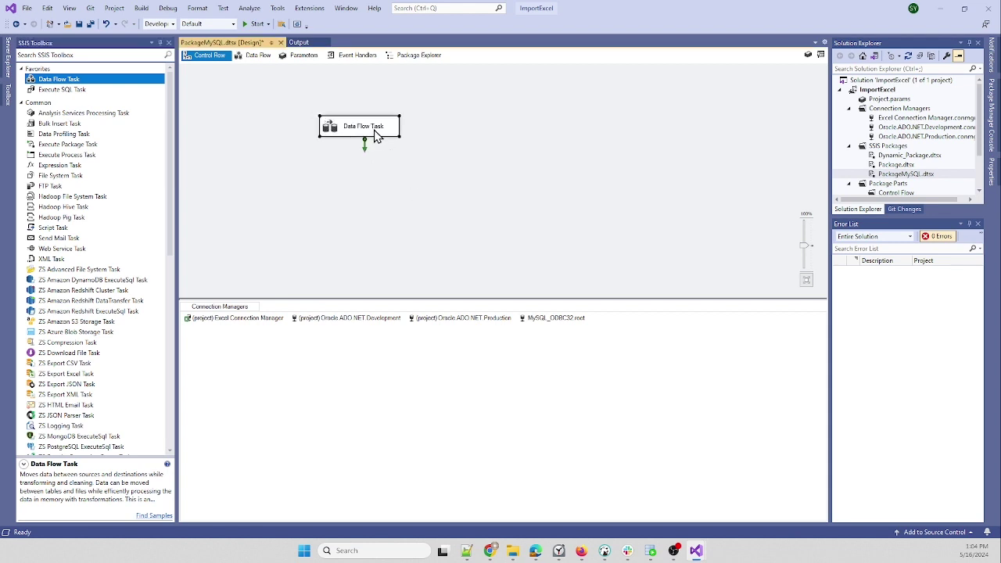
pyautogui.doubleClick(374, 131)
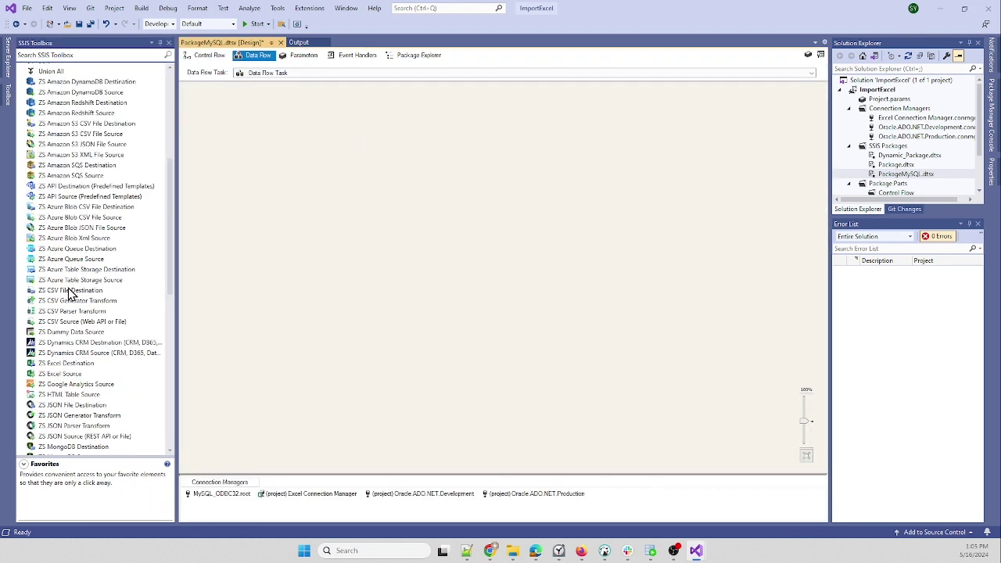
pyautogui.scroll(4, 69, 293)
pyautogui.scroll(4, 69, 279)
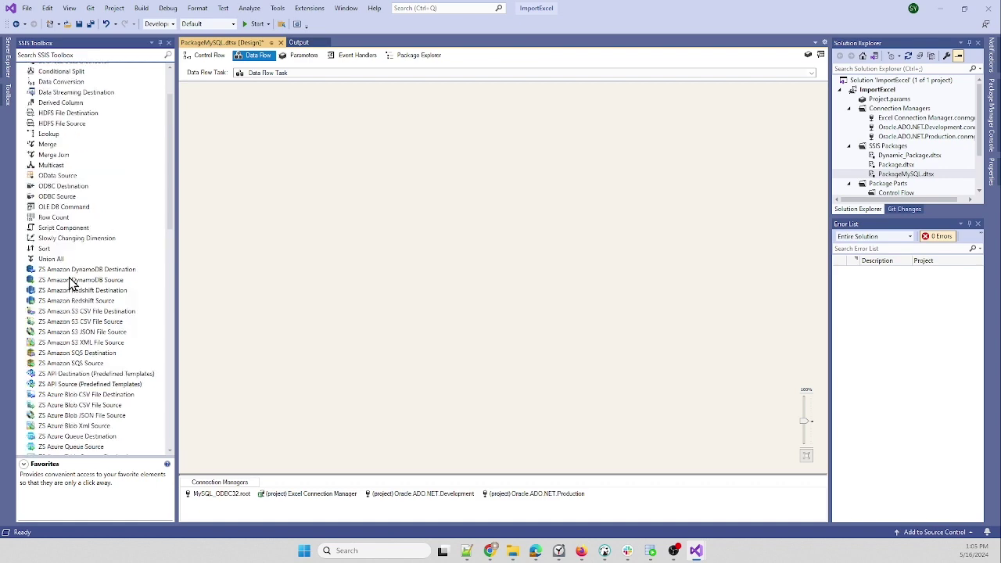
pyautogui.scroll(-10, 69, 279)
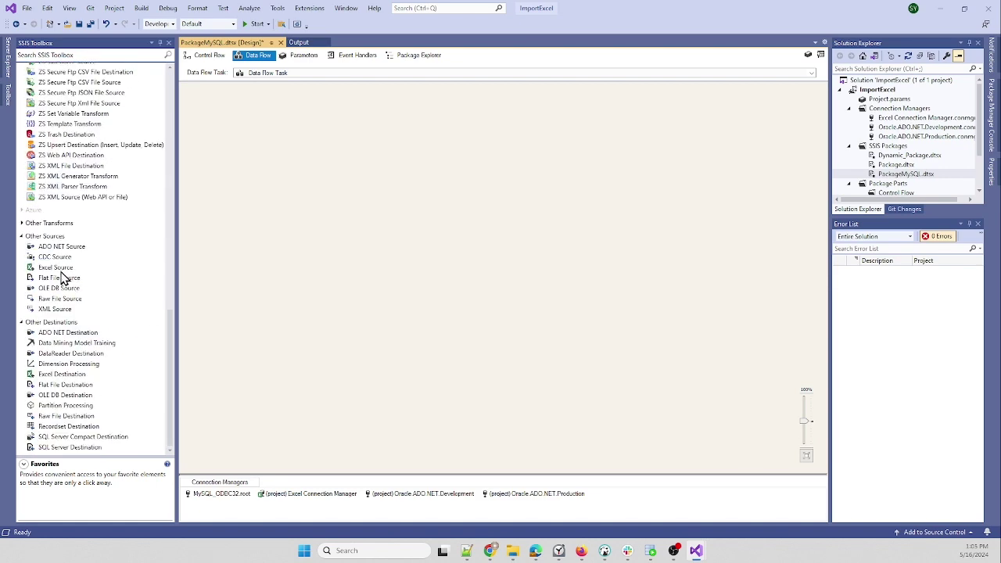
pyautogui.click(61, 270)
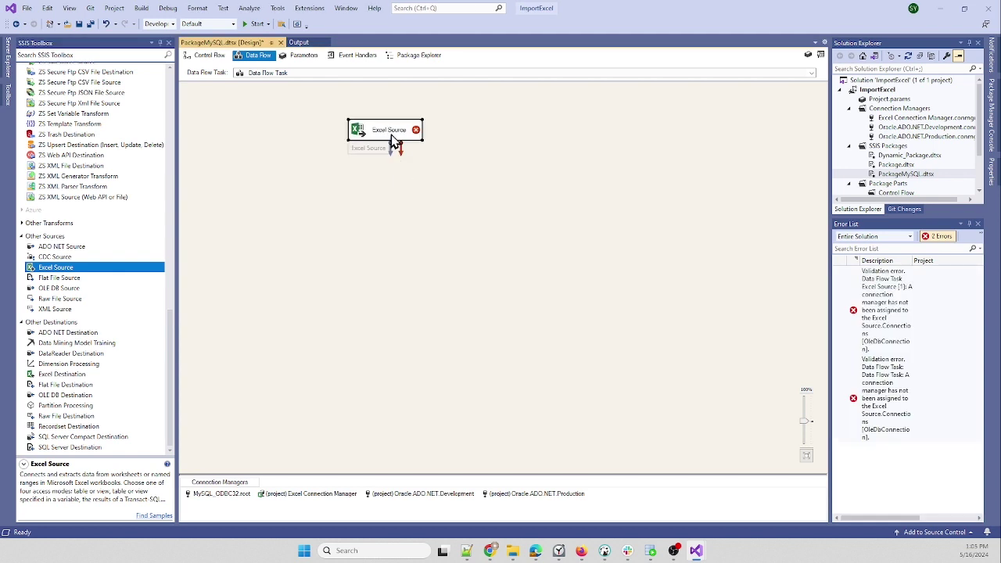
# Step: Configure the Excel Source to read the Sheet1$ sheet through Excel Connection Manager in Table or view mode
pyautogui.rightClick(393, 141)
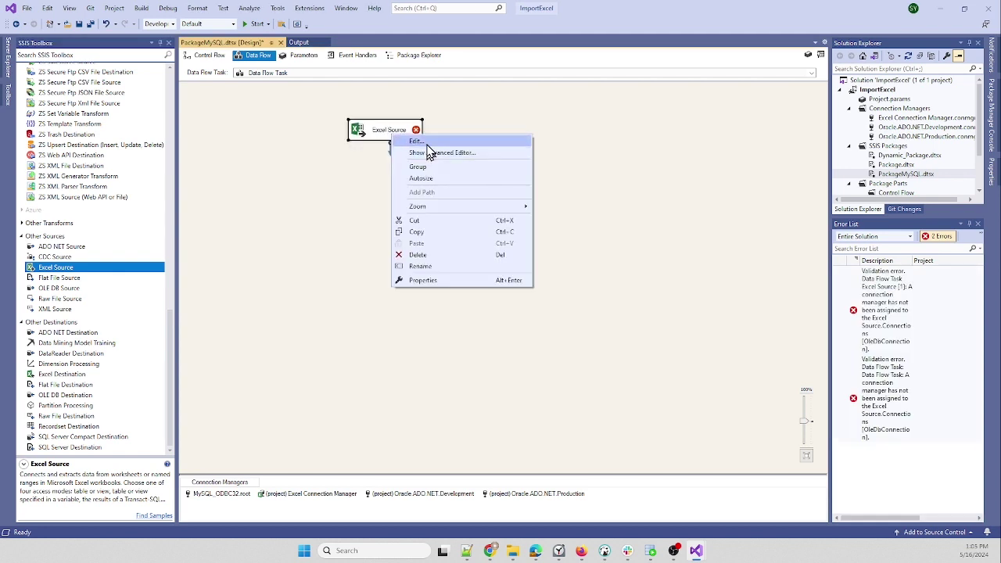
pyautogui.click(417, 141)
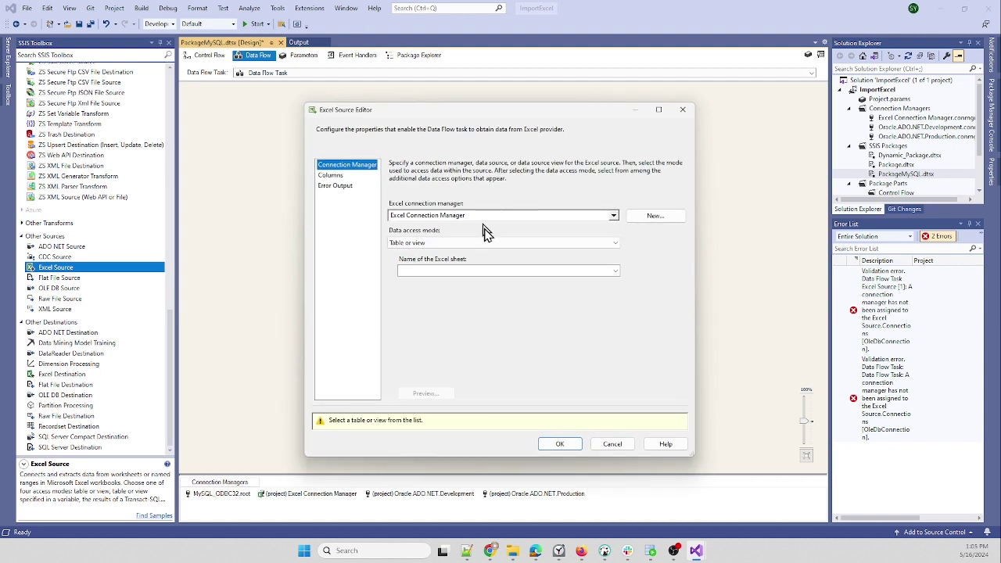
pyautogui.click(485, 274)
pyautogui.click(444, 287)
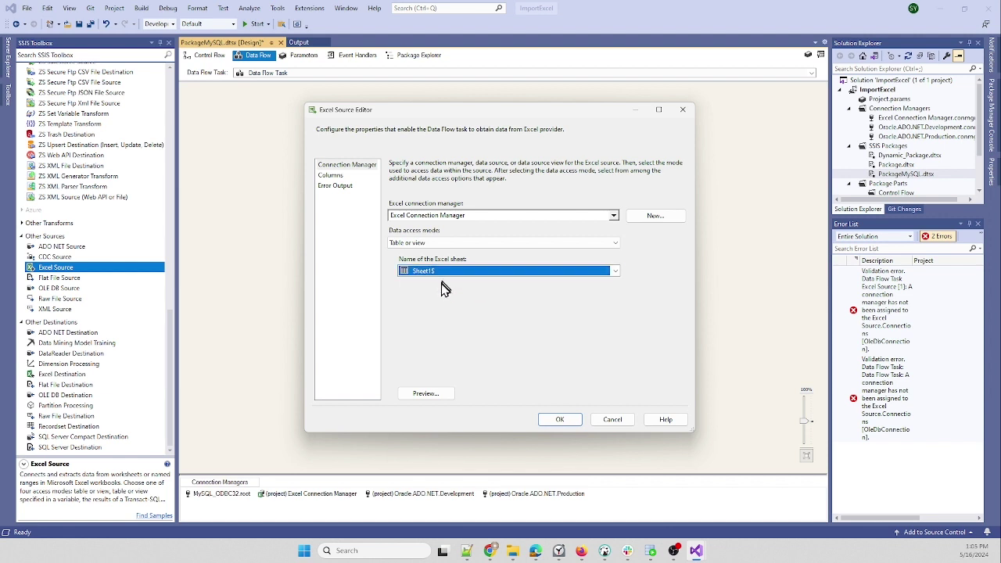
# Step: Preview the Sheet1$ rows with the BIRTHDAY column widened, and accept the Excel Source settings
pyautogui.click(427, 393)
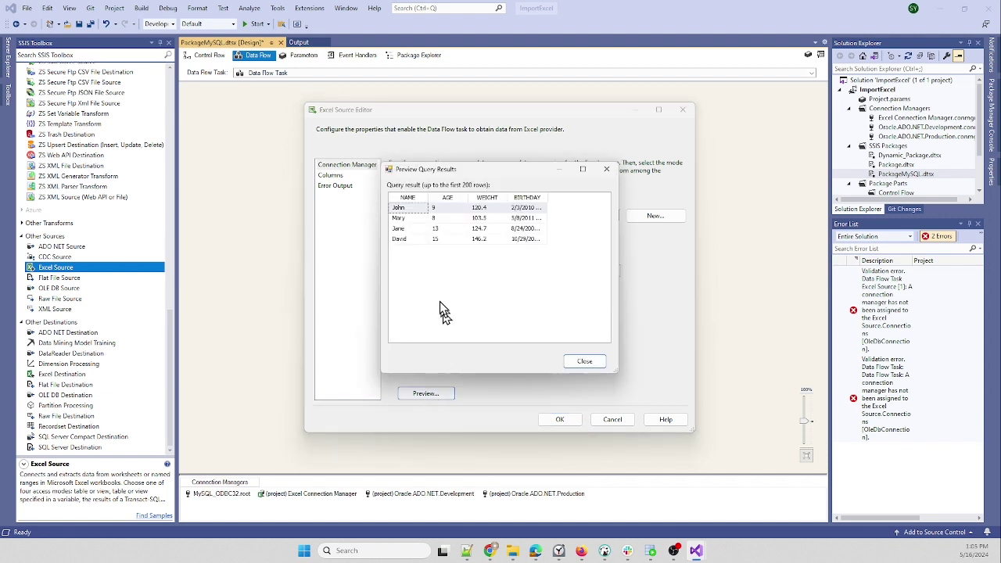
pyautogui.moveTo(543, 195); pyautogui.dragTo(577, 196)
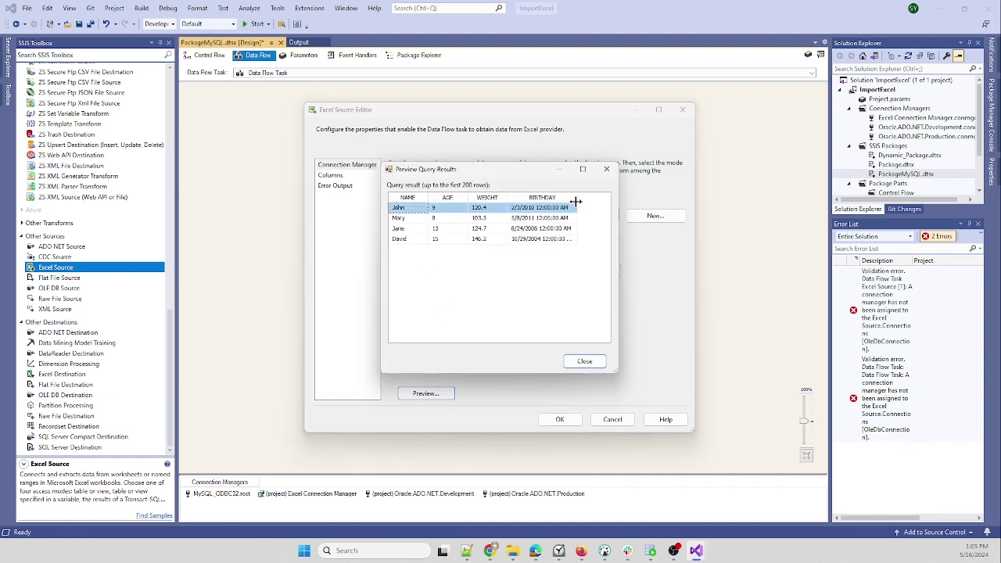
pyautogui.click(588, 361)
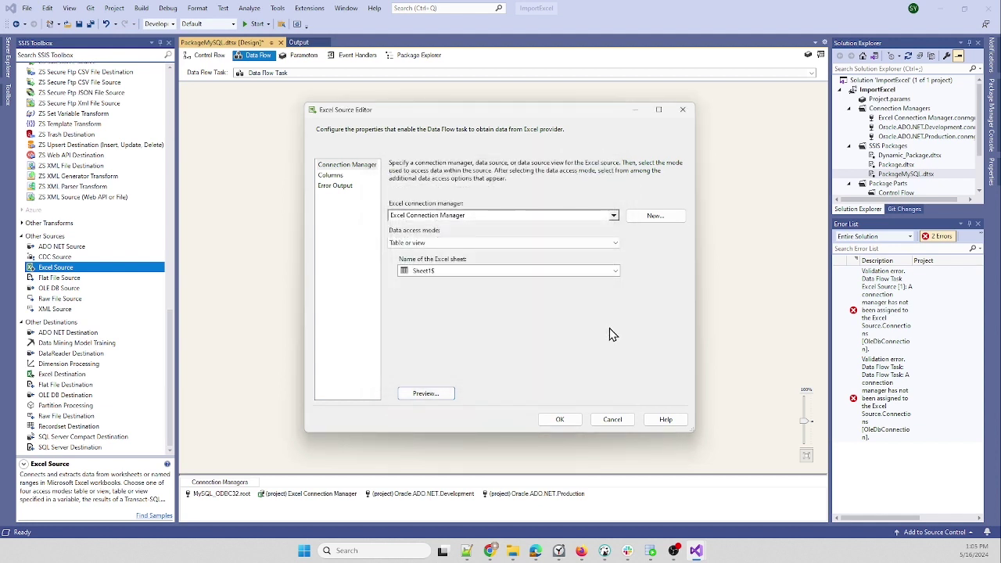
pyautogui.click(560, 420)
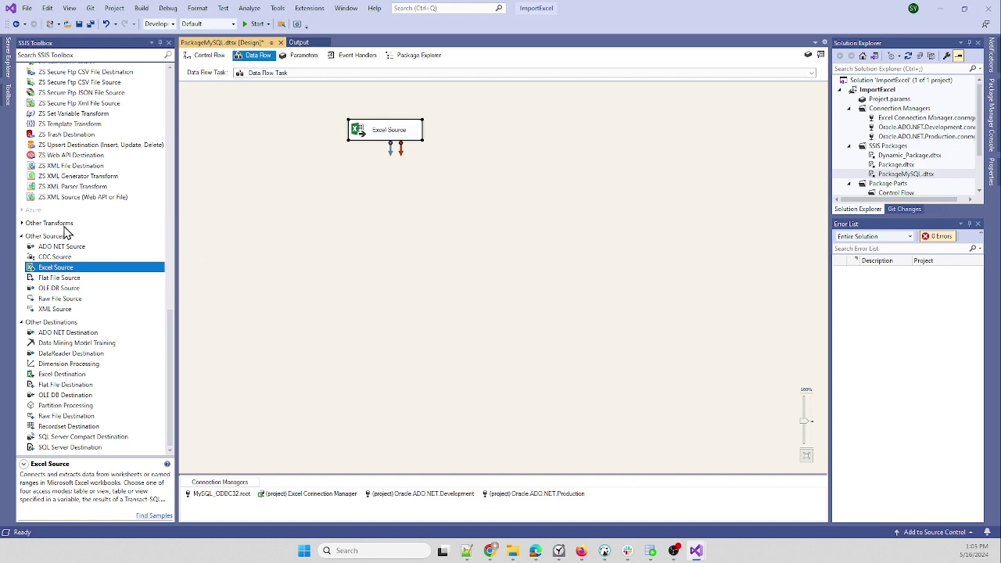
# Step: Add a Data Conversion below the Excel Source, connect the source's data output to it, and move it slightly closer
pyautogui.scroll(15, 73, 227)
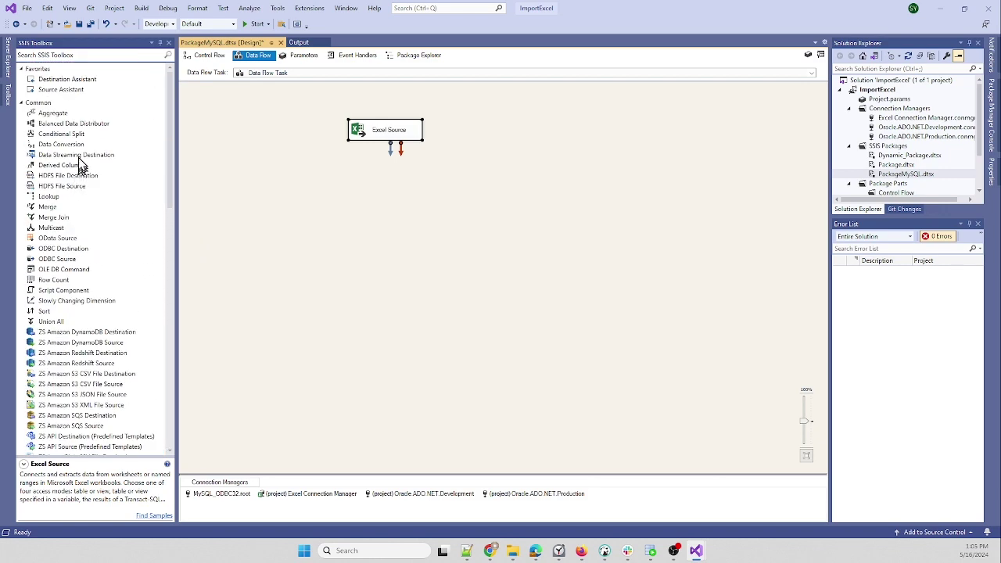
pyautogui.moveTo(79, 145); pyautogui.dragTo(78, 146)
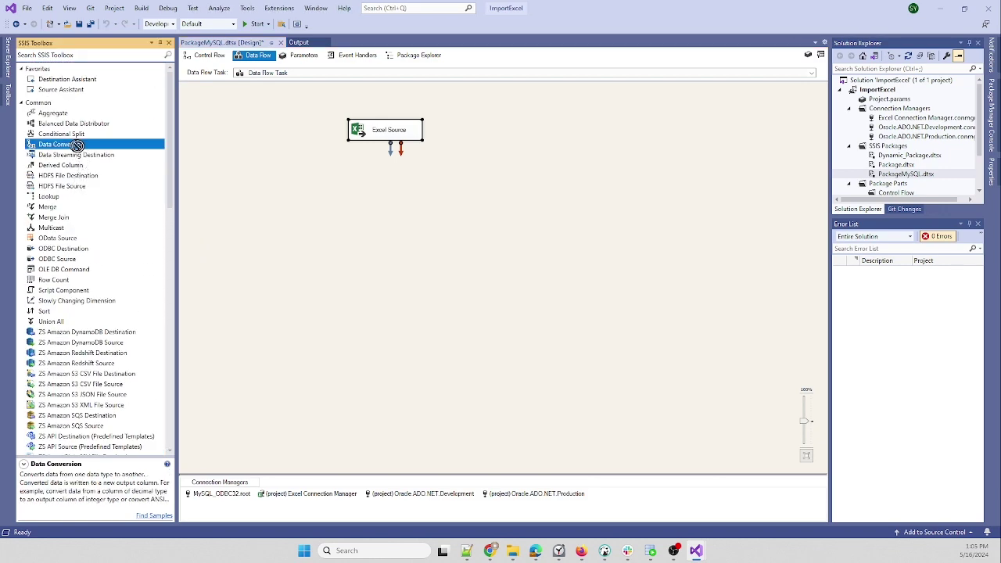
pyautogui.moveTo(383, 196)
pyautogui.mouseDown()
pyautogui.moveTo(375, 184)
pyautogui.moveTo(399, 204)
pyautogui.mouseUp()
pyautogui.click(396, 133)
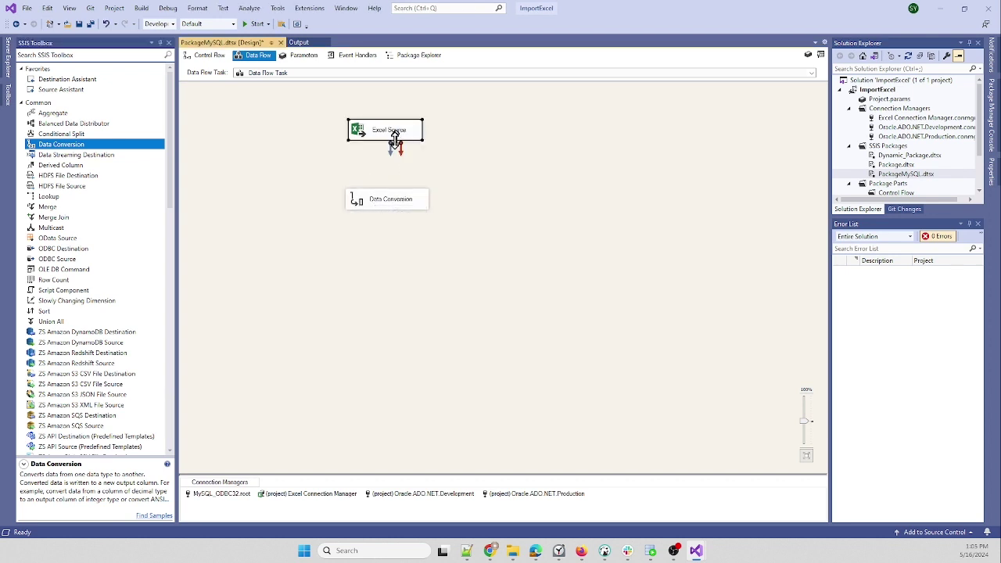
pyautogui.moveTo(397, 160); pyautogui.dragTo(393, 197)
pyautogui.click(412, 210)
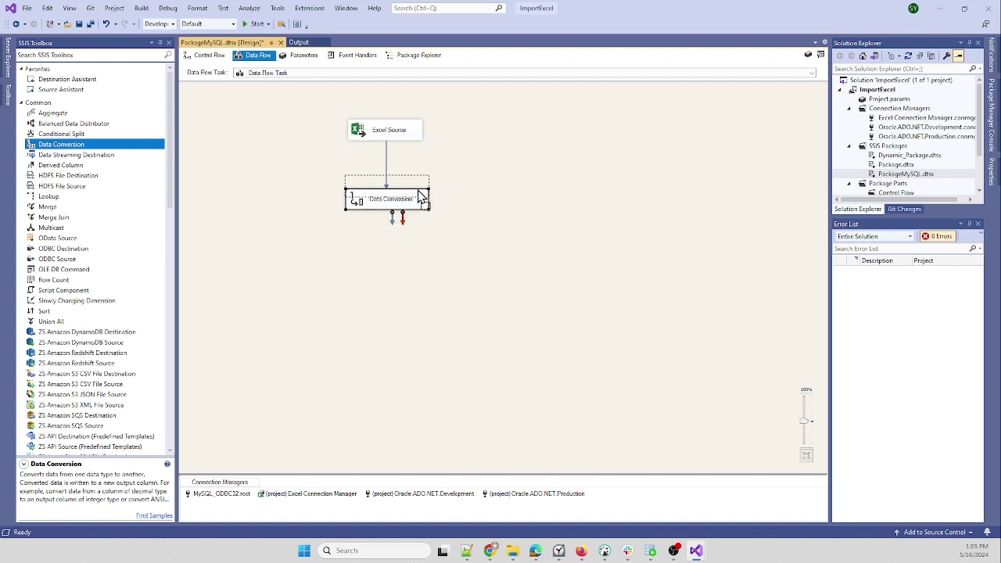
pyautogui.click(414, 216)
# Step: Configure the Data Conversion to convert NAME, AGE, WEIGHT and BIRTHDAY, setting the length of Copy of NAME to 20
pyautogui.rightClick(415, 191)
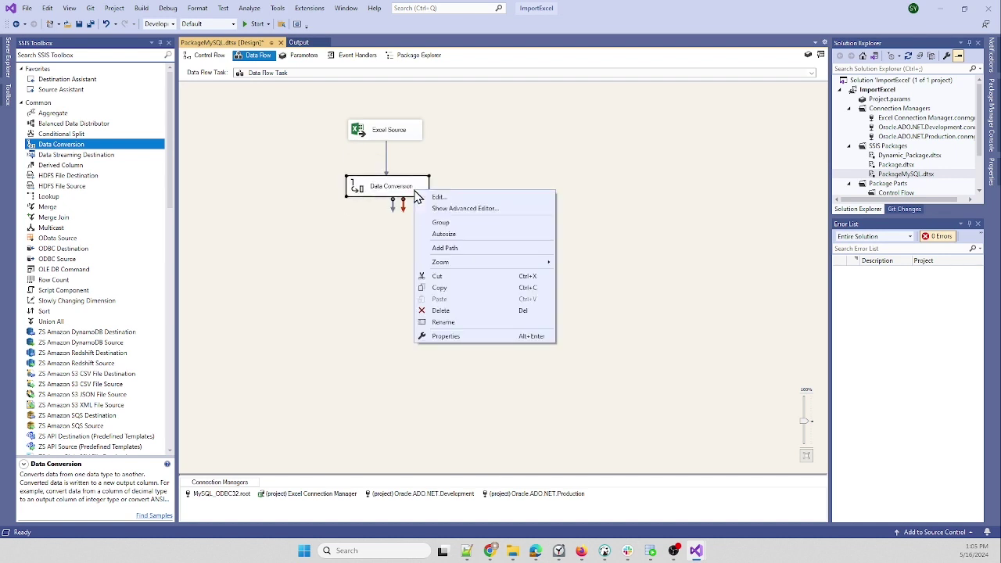
pyautogui.click(437, 197)
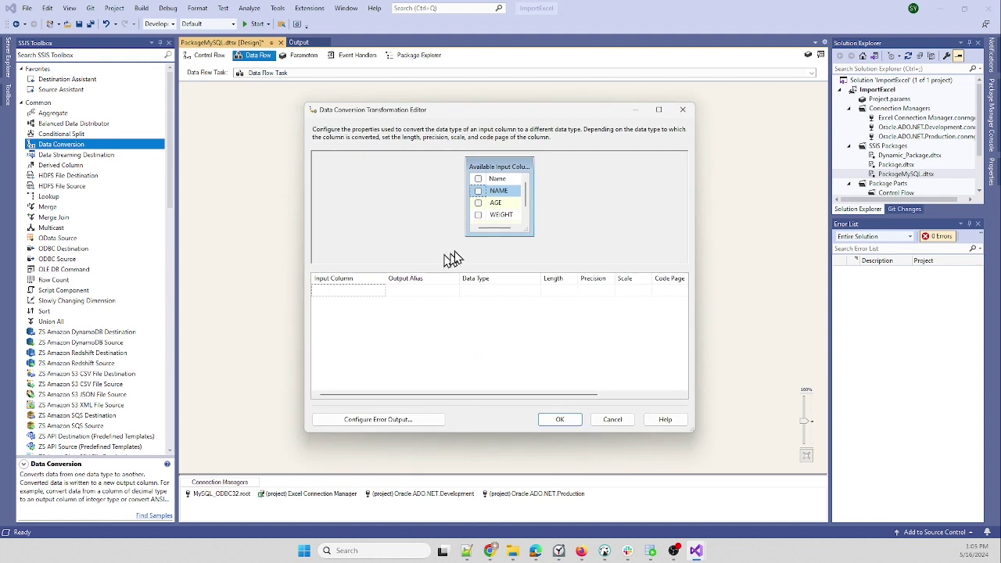
pyautogui.click(478, 179)
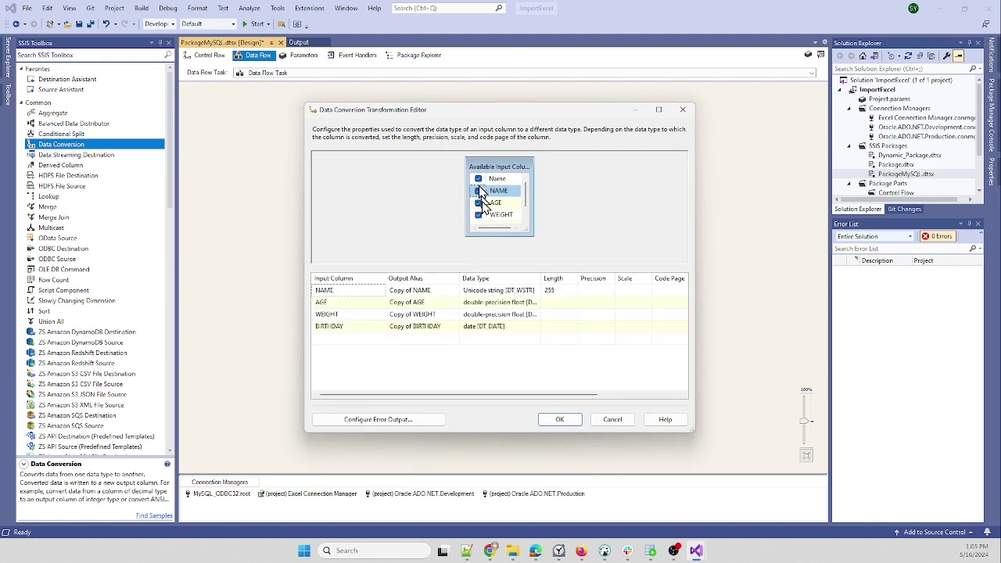
pyautogui.click(566, 292)
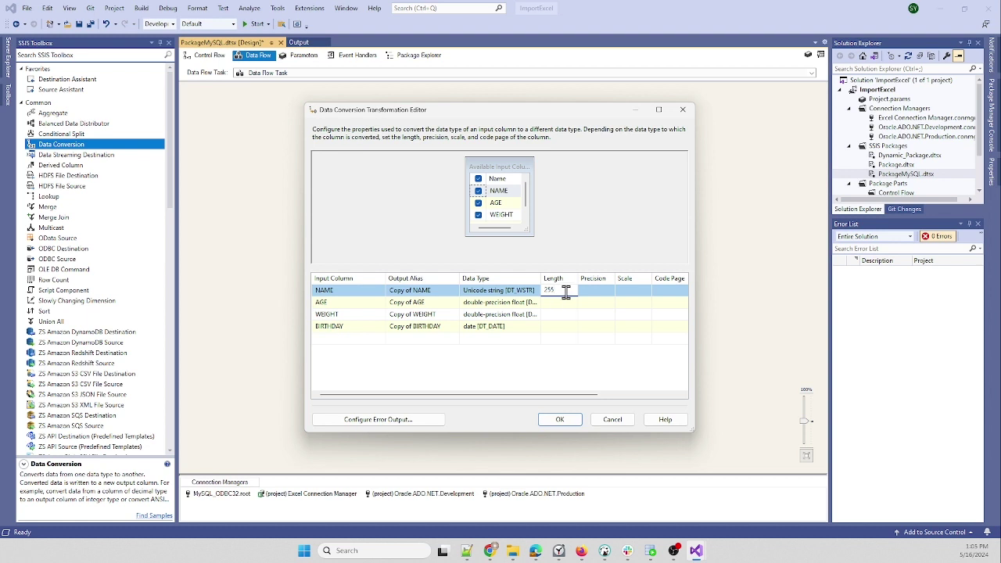
pyautogui.moveTo(564, 292); pyautogui.dragTo(526, 297)
pyautogui.write('20')
pyautogui.click(568, 421)
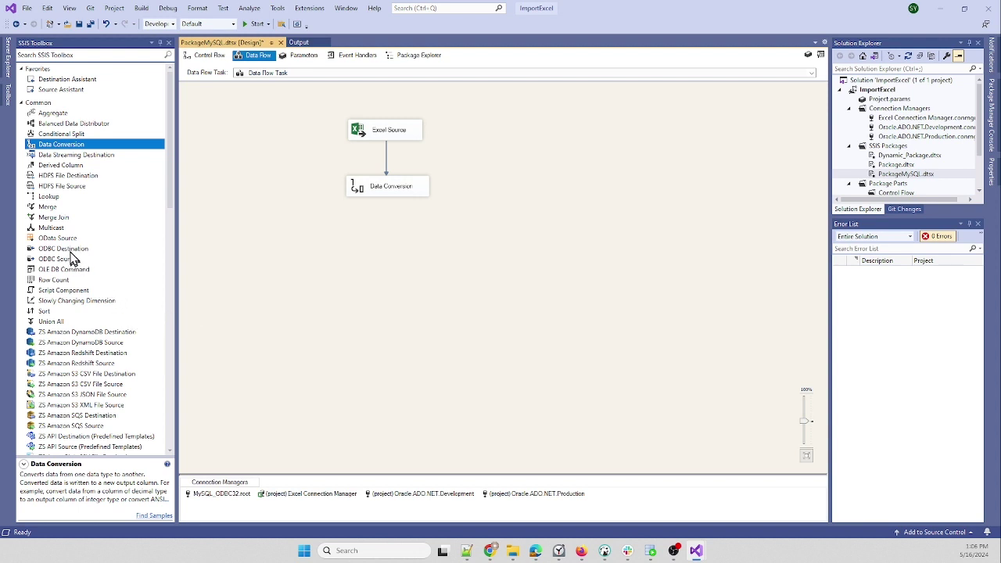
# Step: Add an ODBC Destination below the Data Conversion and connect the conversion's data output to it
pyautogui.moveTo(63, 249); pyautogui.dragTo(374, 252)
pyautogui.click(384, 193)
pyautogui.moveTo(391, 205); pyautogui.dragTo(413, 263)
pyautogui.click(427, 258)
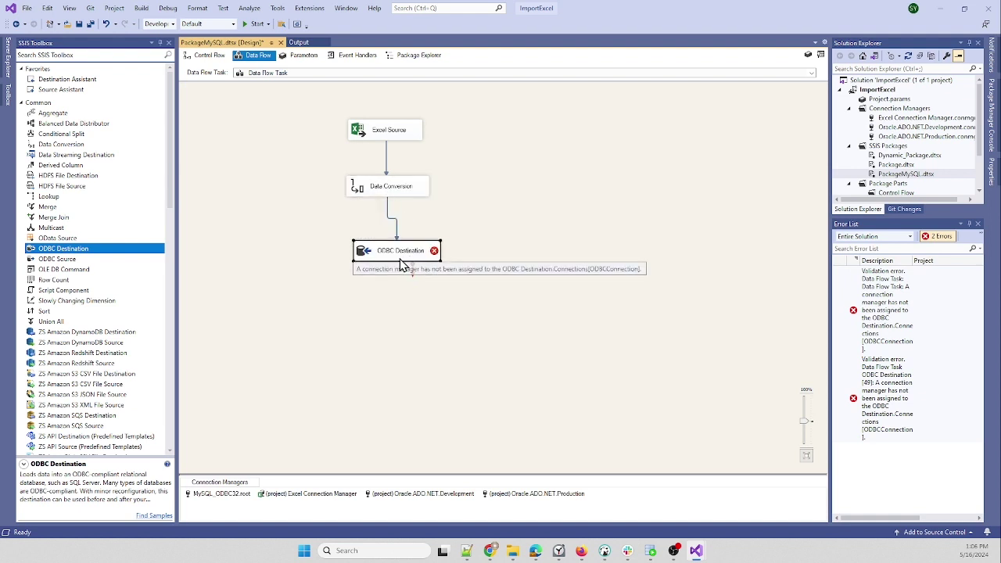
# Step: Rename the ODBC Destination as MySQL ODBC Destination and align it beneath the Data Conversion
pyautogui.click(400, 259)
pyautogui.click(379, 254)
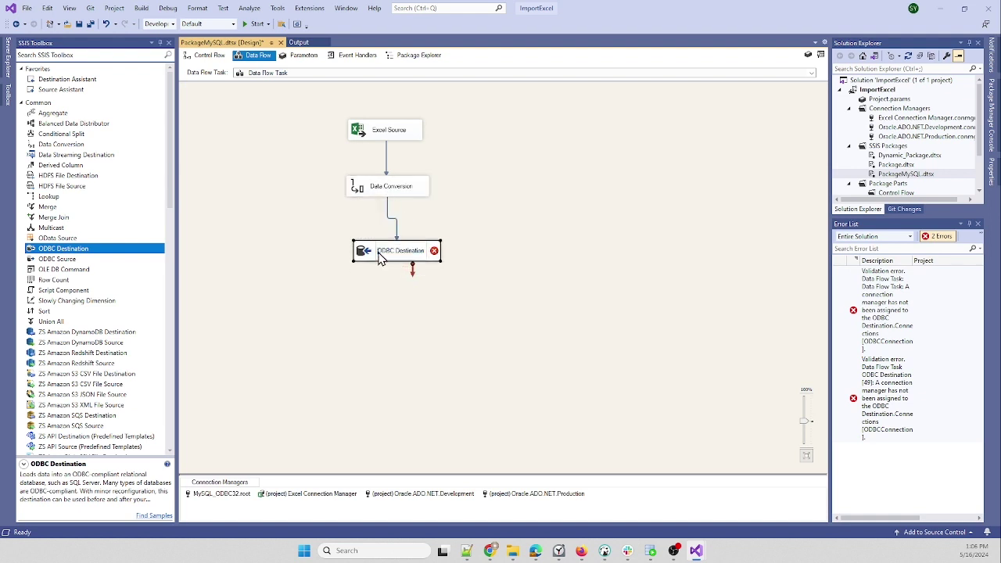
pyautogui.write('MySQL')
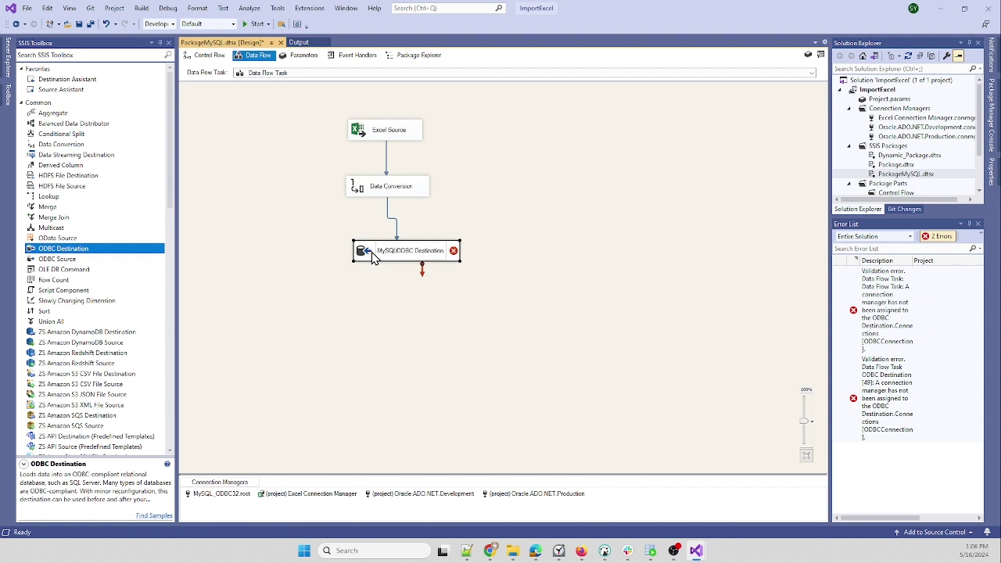
pyautogui.click(368, 297)
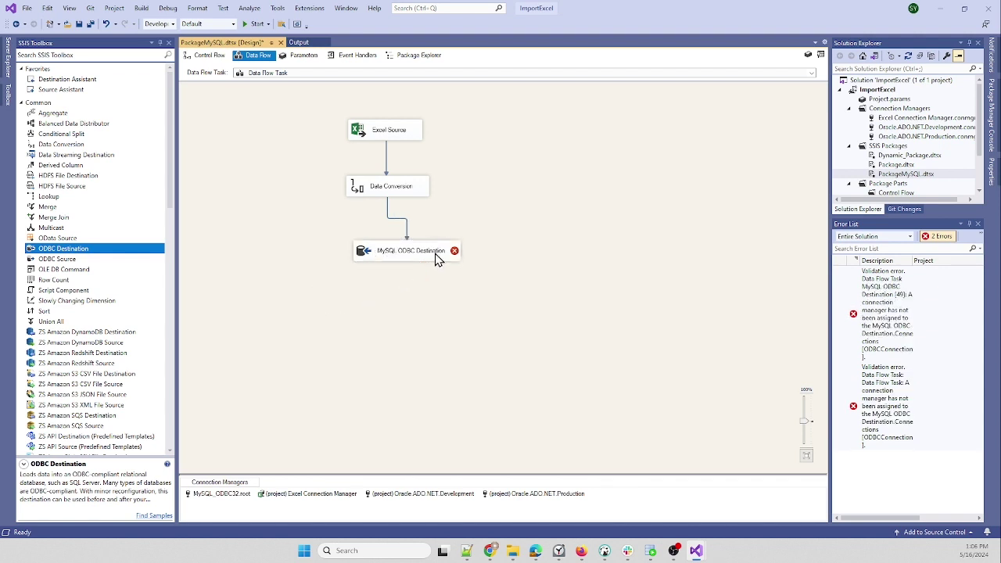
pyautogui.click(431, 266)
pyautogui.moveTo(430, 266); pyautogui.dragTo(418, 266)
# Step: Set the MySQL ODBC Destination to the sample_dataset table through MySQL_ODBC32.root, row by row, and try to view its existing data
pyautogui.rightClick(375, 267)
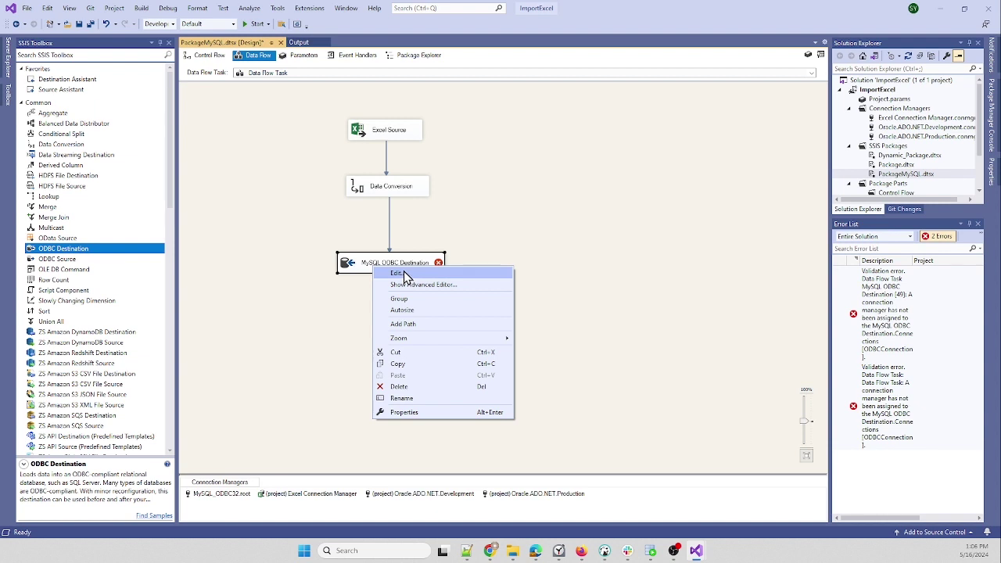
pyautogui.click(403, 273)
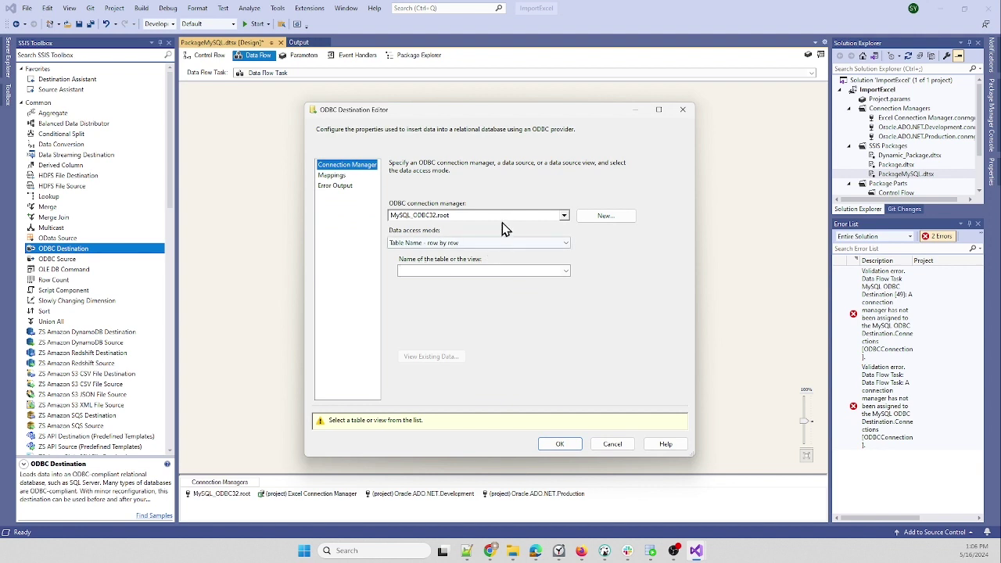
pyautogui.click(485, 272)
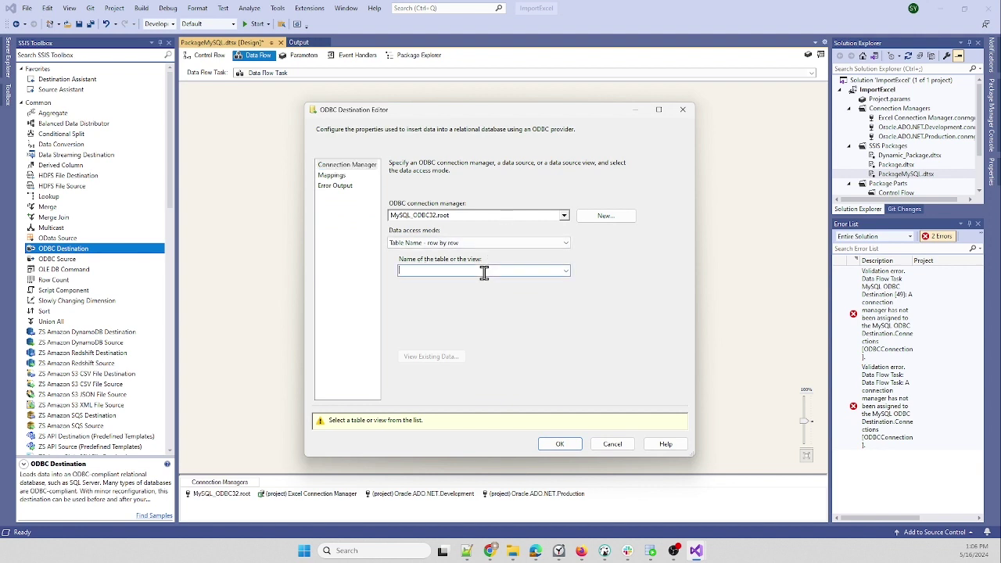
pyautogui.click(566, 273)
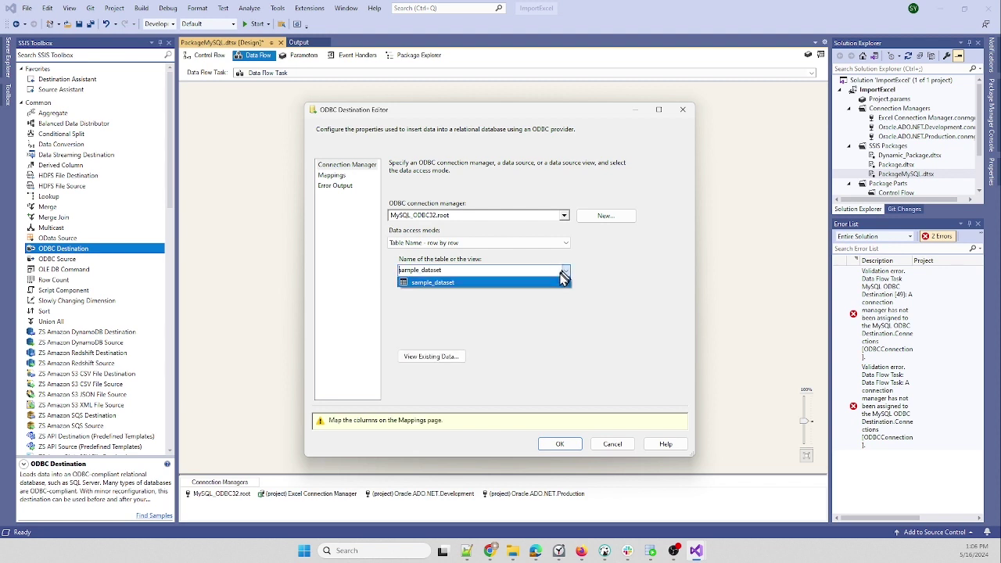
pyautogui.click(463, 284)
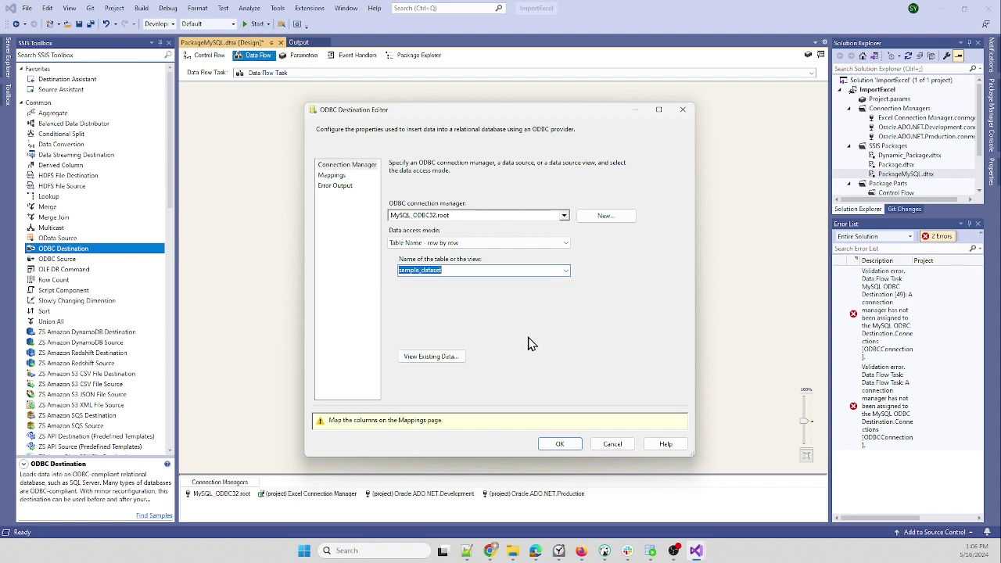
pyautogui.click(434, 360)
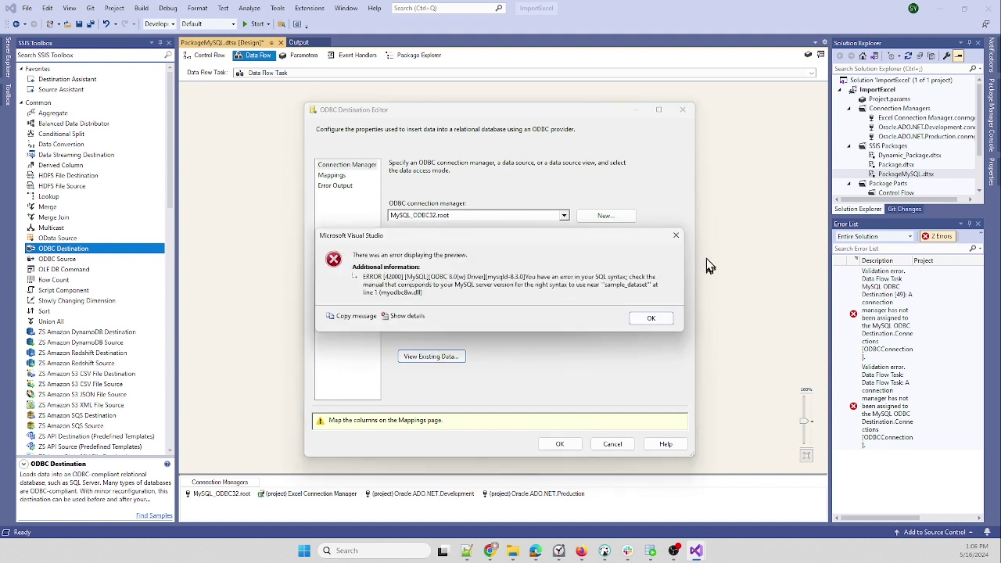
pyautogui.click(659, 319)
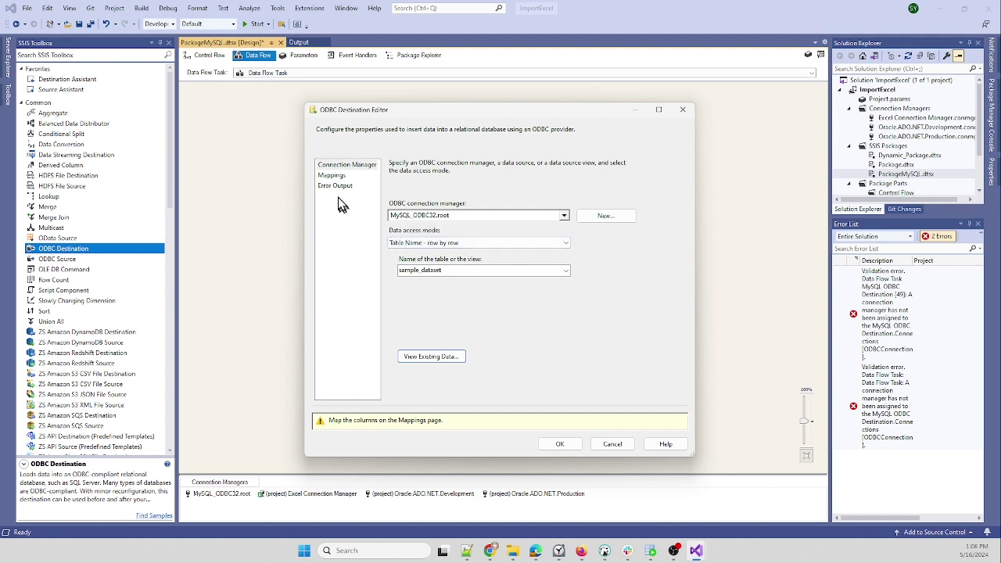
# Step: Map the input columns Copy of NAME and Copy of AGE to the destination columns NAME and AGE
pyautogui.click(335, 177)
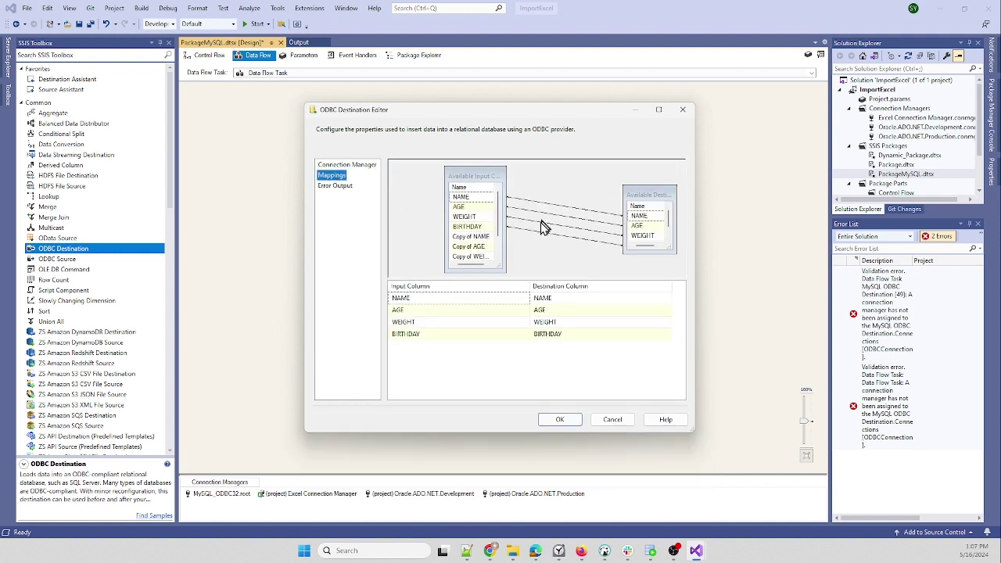
pyautogui.scroll(-1, 501, 235)
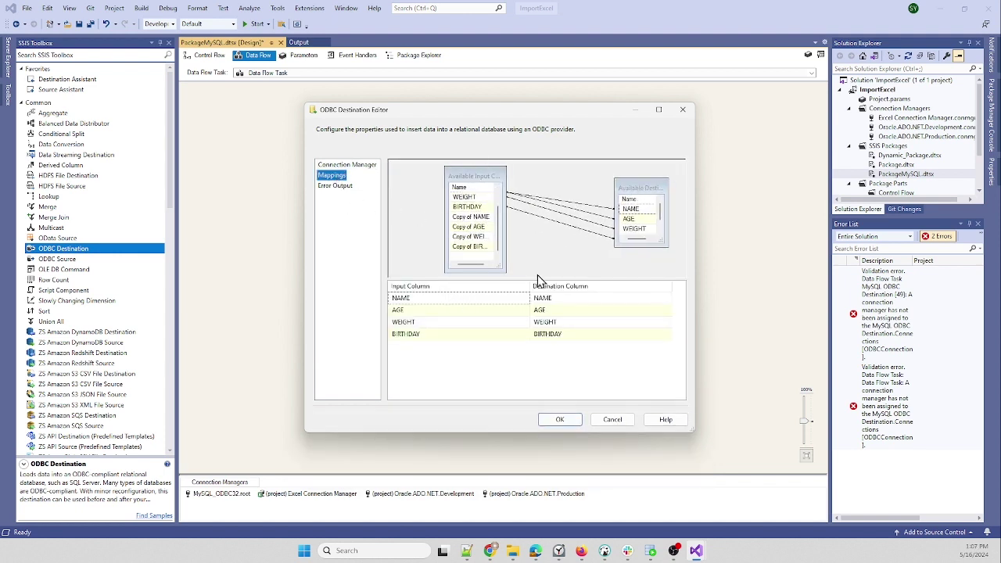
pyautogui.scroll(1, 500, 235)
pyautogui.click(459, 304)
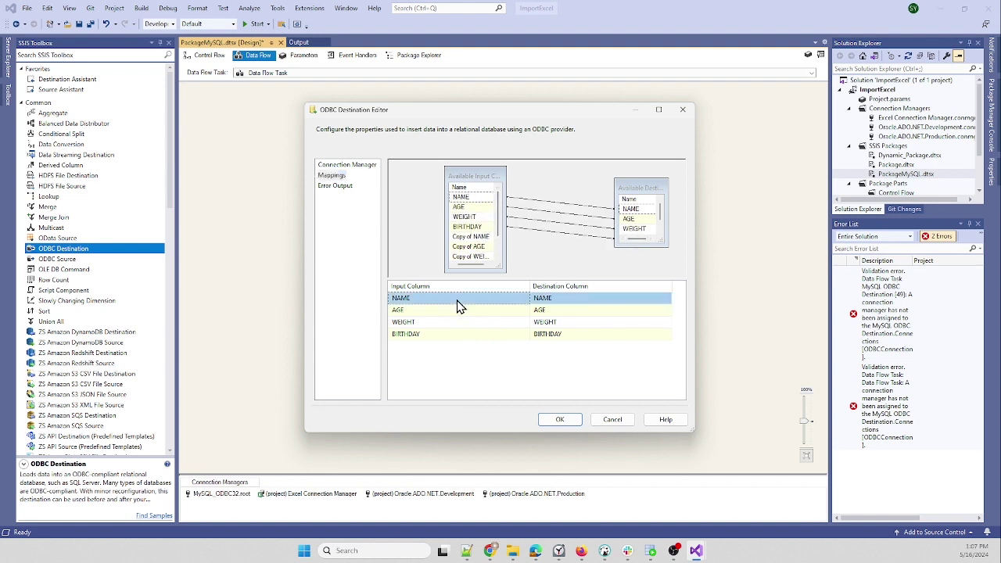
pyautogui.click(525, 300)
pyautogui.click(459, 328)
pyautogui.click(458, 312)
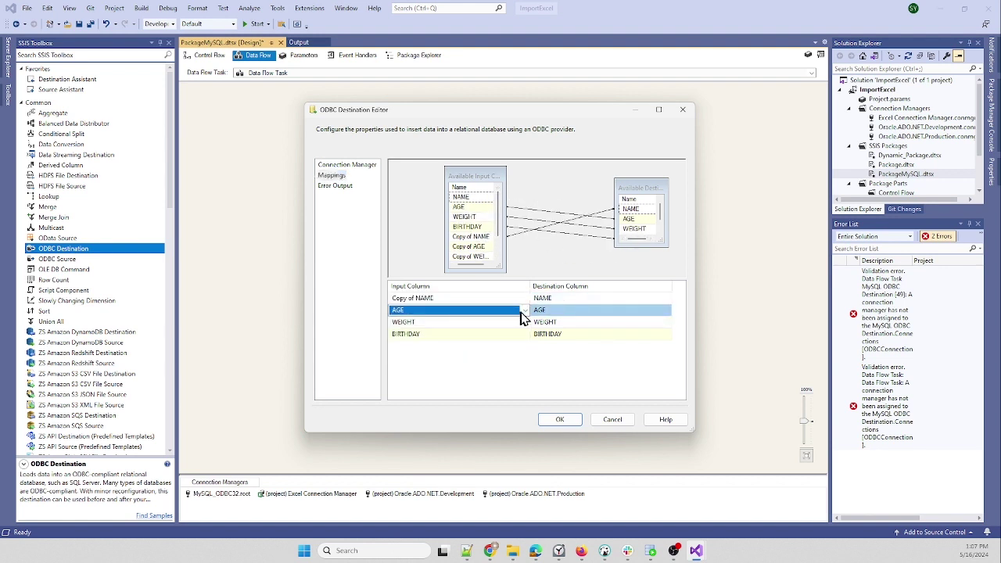
pyautogui.click(523, 311)
pyautogui.click(451, 330)
# Step: Map Copy of WEIGHT and Copy of BIRTHDAY to the WEIGHT and BIRTHDAY destination columns, and accept the ODBC destination settings
pyautogui.click(450, 322)
pyautogui.click(525, 322)
pyautogui.click(438, 368)
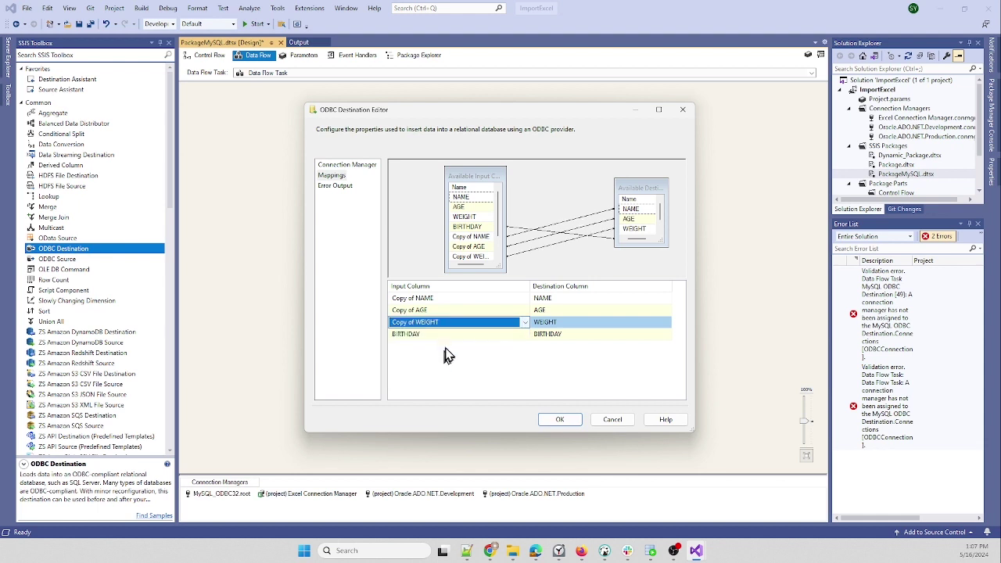
pyautogui.click(498, 335)
pyautogui.click(524, 334)
pyautogui.click(455, 395)
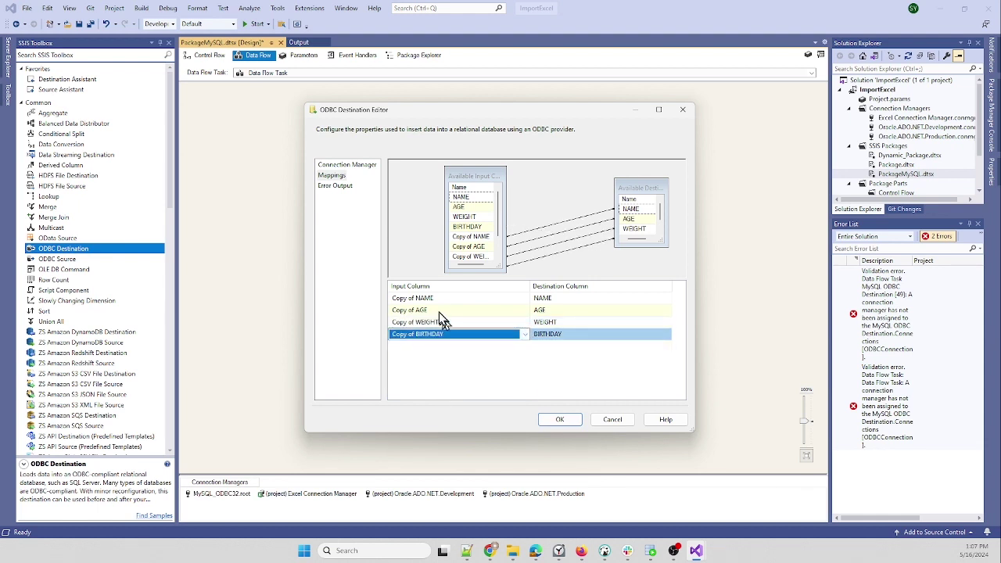
pyautogui.click(559, 420)
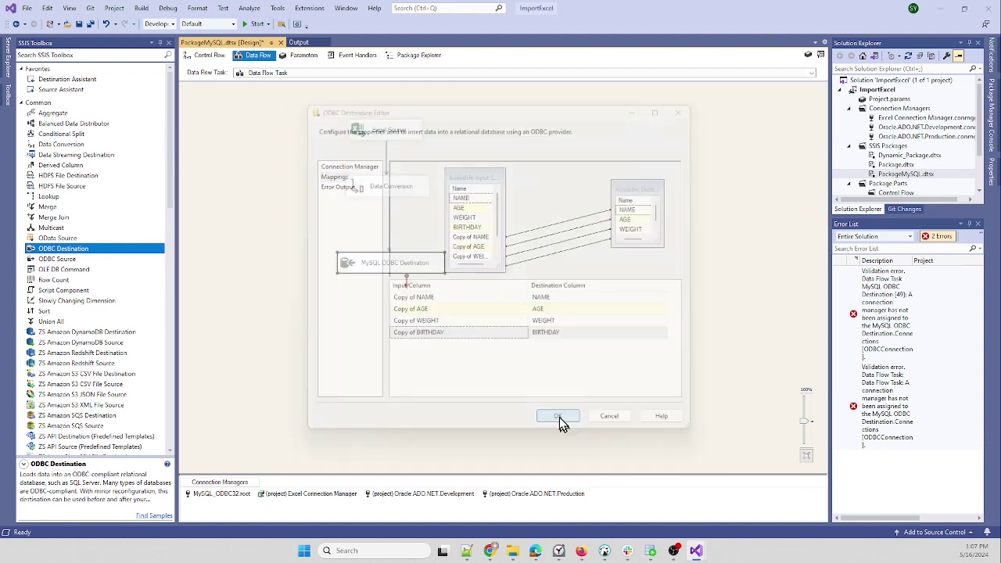
# Step: Test-run the package, return to design mode and examine the debug output of the data flow
pyautogui.click(256, 25)
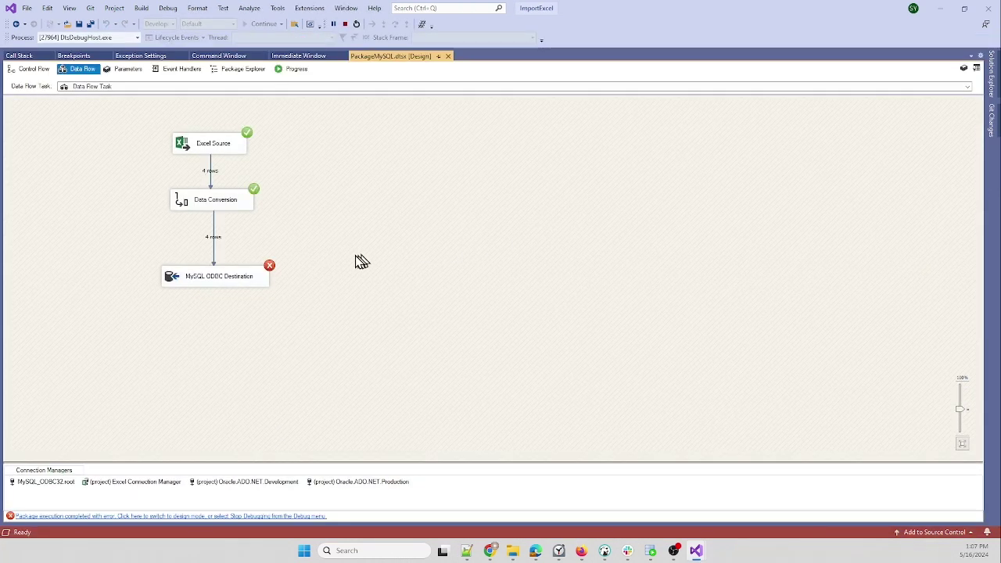
pyautogui.click(244, 514)
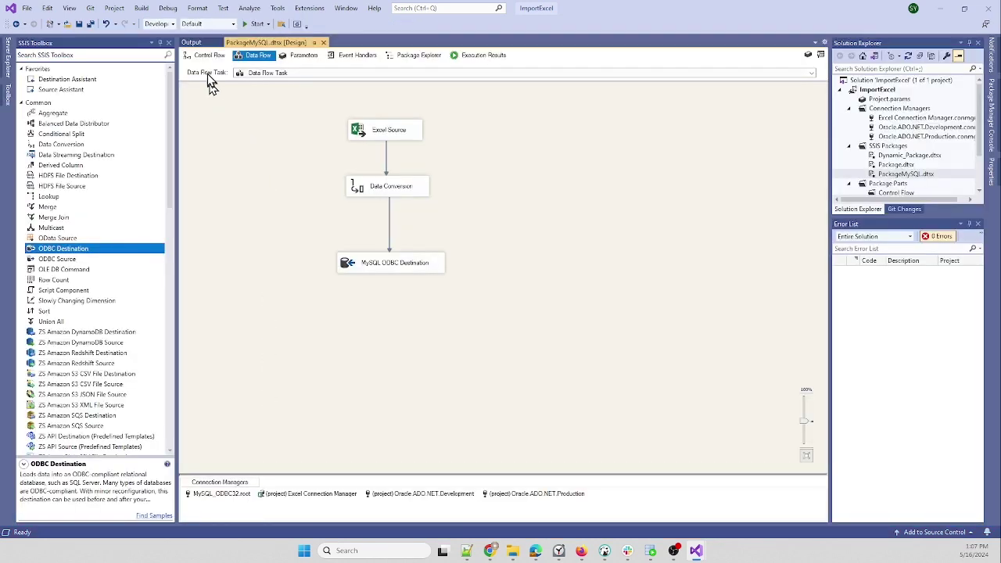
pyautogui.click(191, 42)
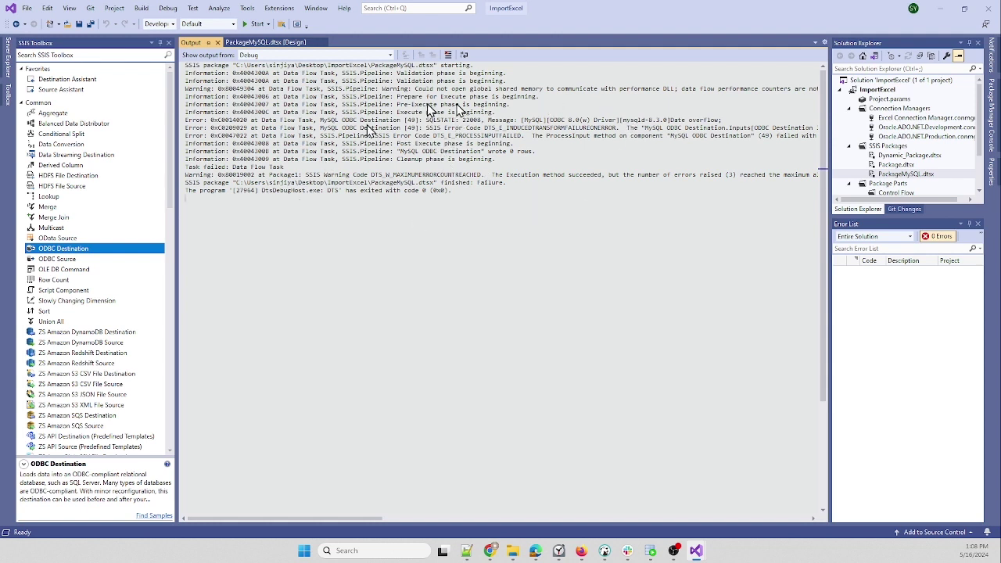
pyautogui.click(265, 44)
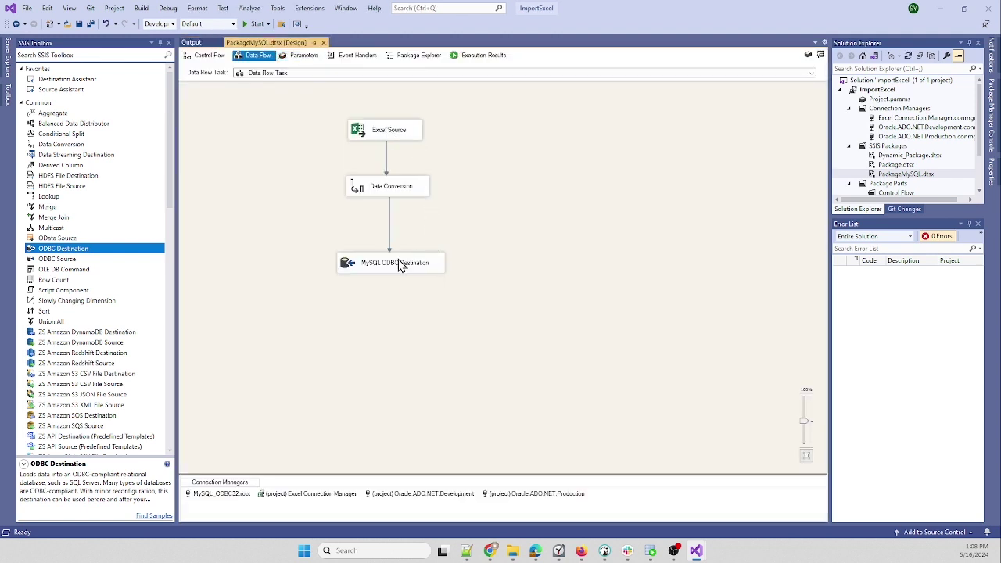
# Step: Reopen the MySQL ODBC Destination mappings and set the input for the AGE destination column to <ignore>
pyautogui.rightClick(398, 259)
pyautogui.click(415, 266)
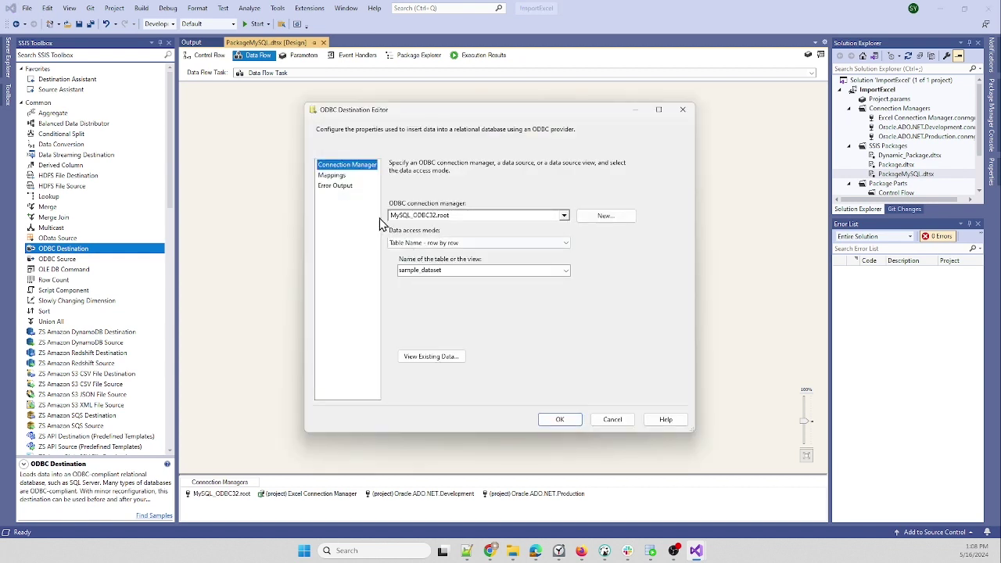
pyautogui.click(342, 177)
pyautogui.click(510, 336)
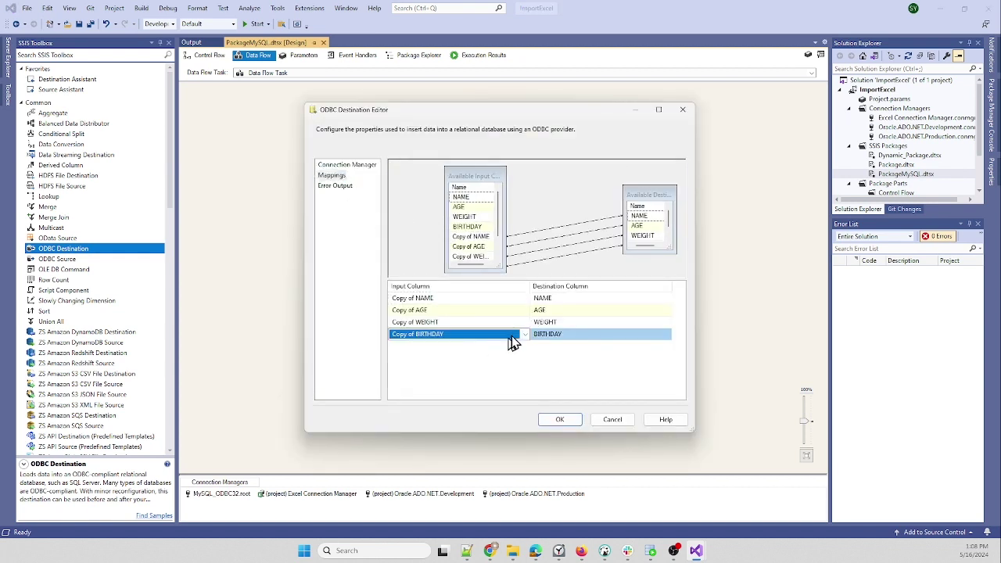
pyautogui.click(516, 310)
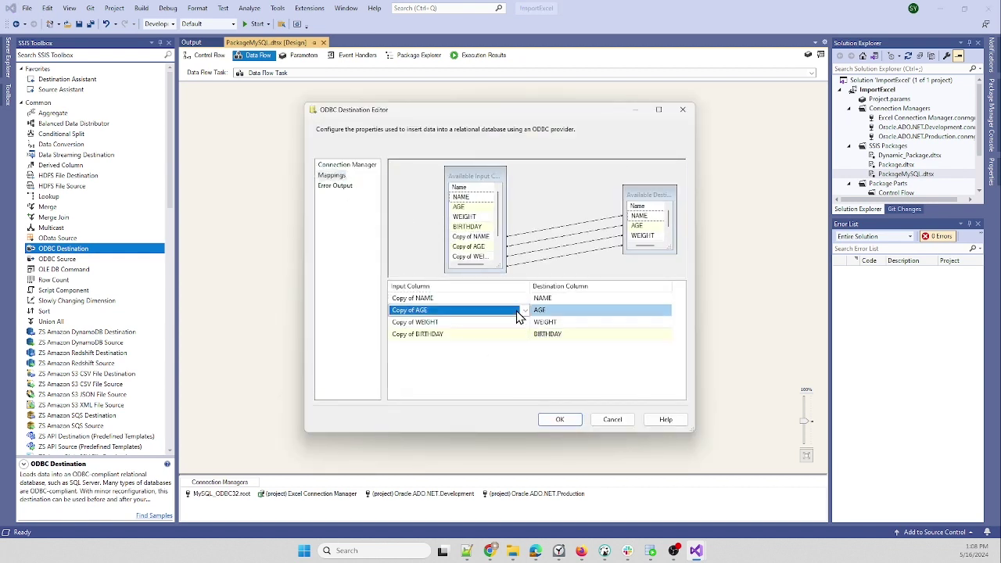
pyautogui.click(524, 310)
pyautogui.click(442, 322)
# Step: Set the inputs for the WEIGHT and BIRTHDAY destination columns to <ignore>, accept the mappings and rerun the package
pyautogui.click(448, 323)
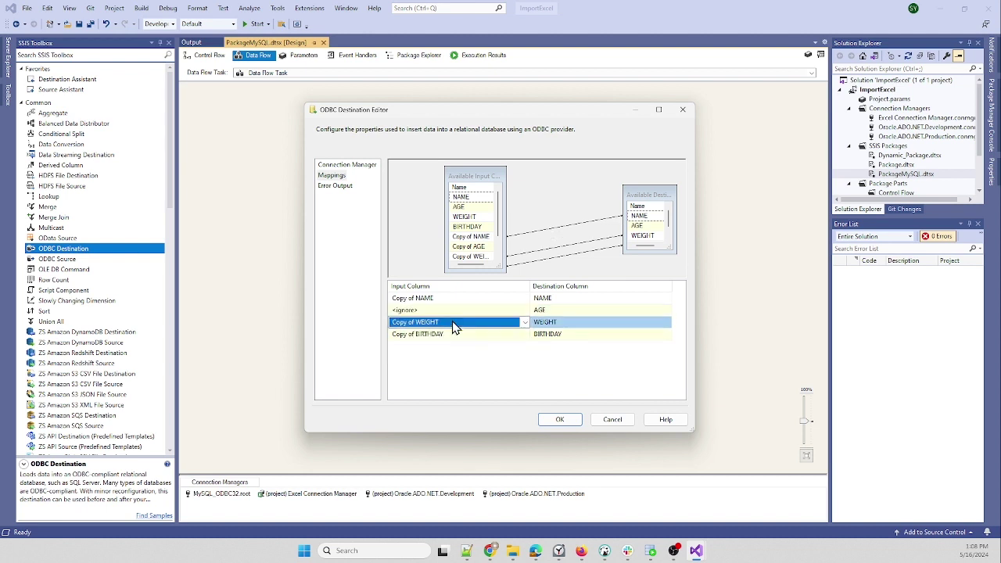
pyautogui.click(524, 322)
pyautogui.click(461, 334)
pyautogui.click(447, 335)
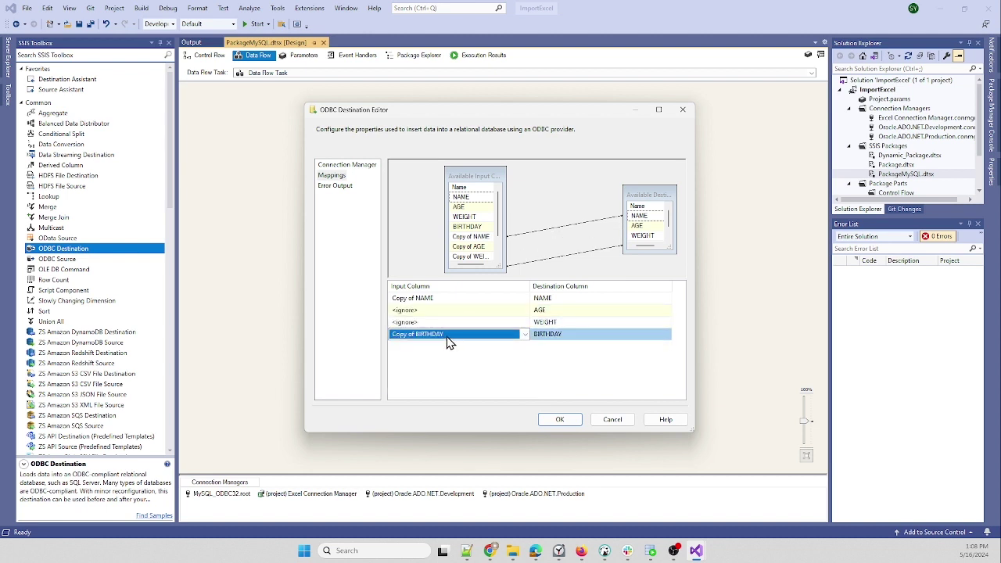
pyautogui.click(526, 335)
pyautogui.click(428, 346)
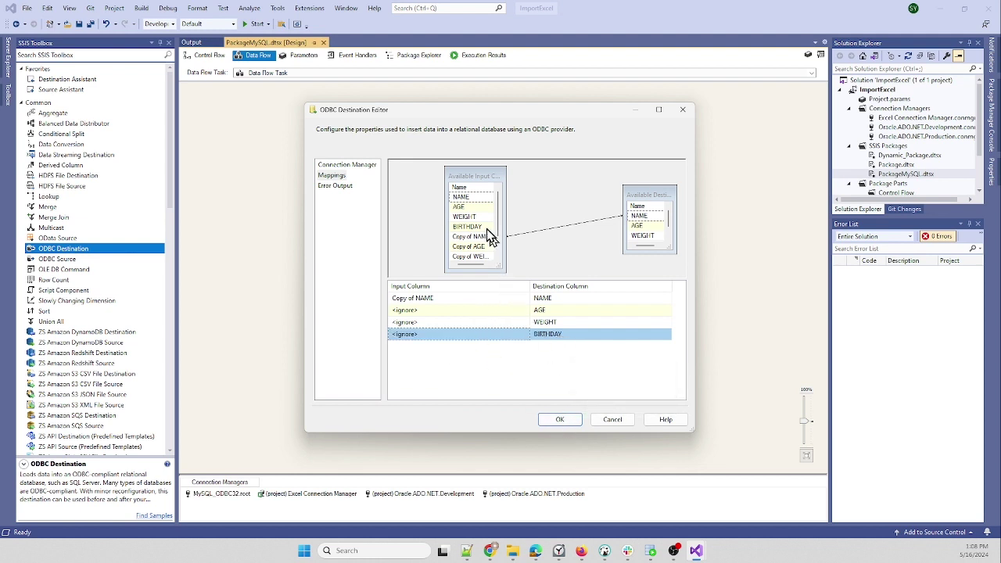
pyautogui.click(573, 418)
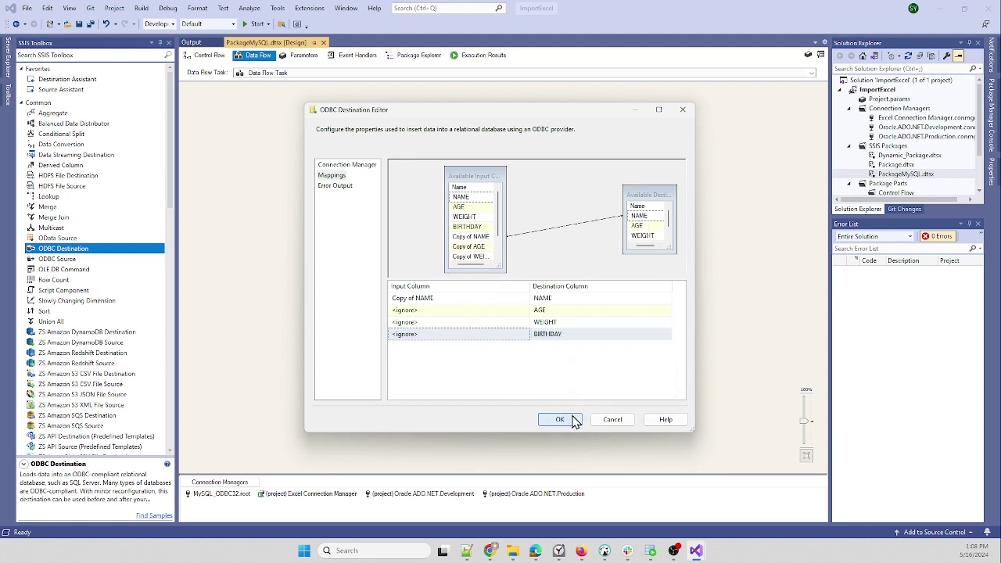
pyautogui.click(257, 24)
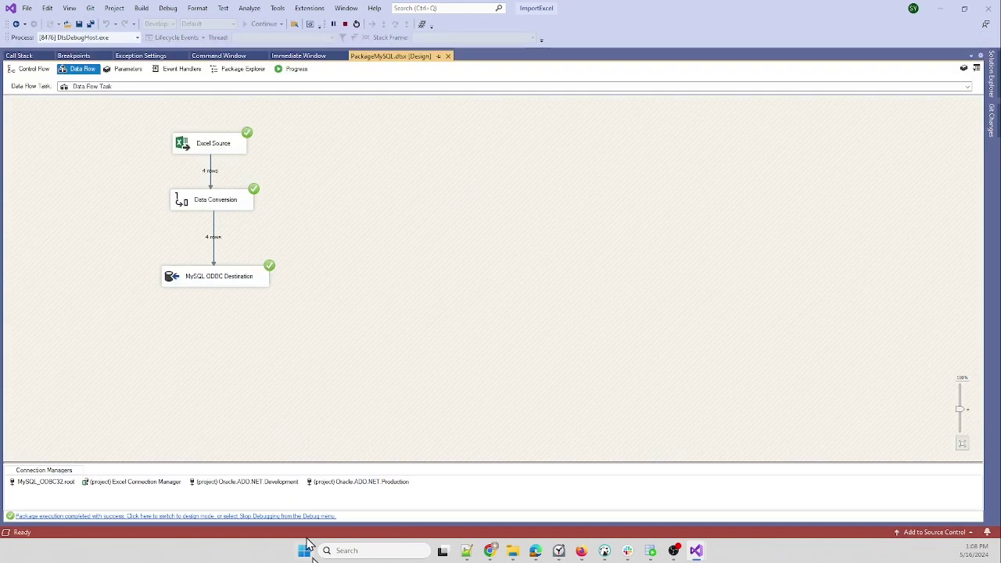
# Step: Switch to DBeaver, refresh the sample_dataset data and check the loaded NAME values, then return to Visual Studio and stop debugging
pyautogui.click(605, 550)
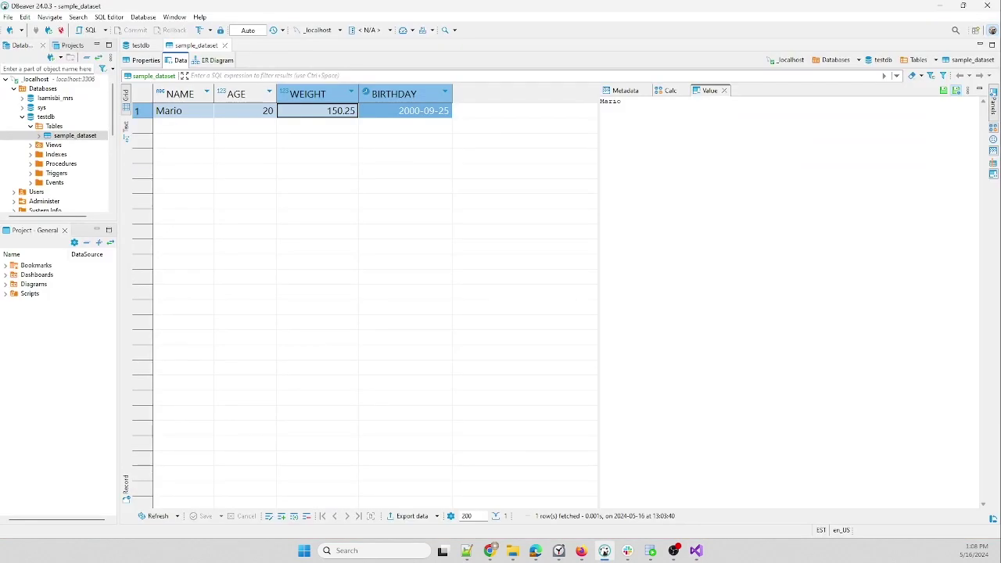
pyautogui.click(155, 516)
pyautogui.click(193, 128)
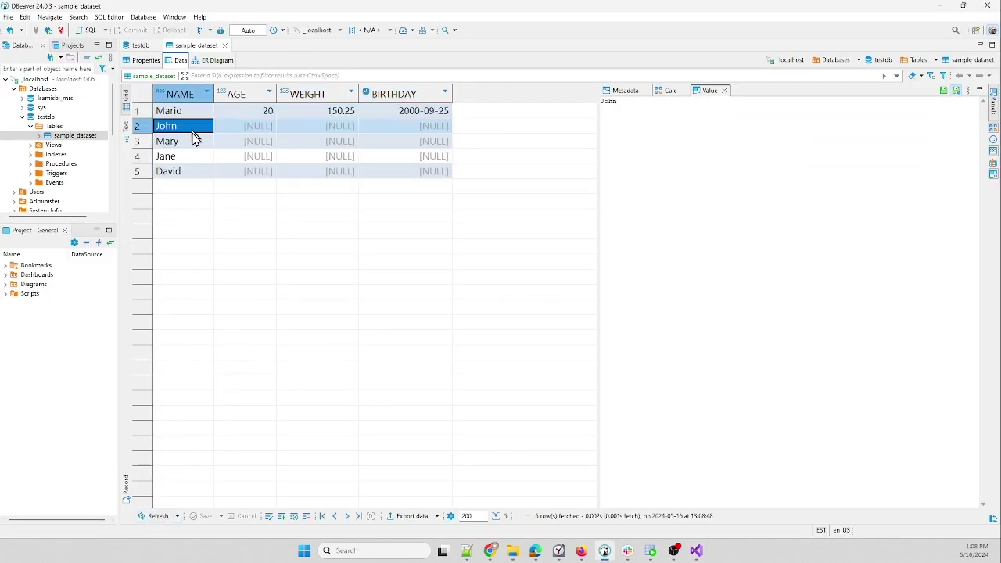
pyautogui.click(194, 143)
pyautogui.click(195, 172)
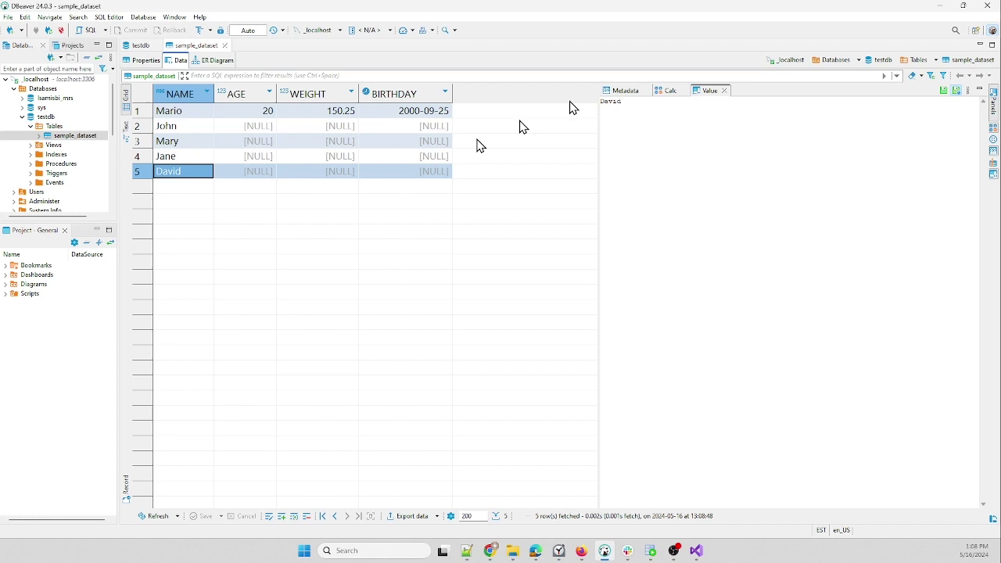
pyautogui.click(939, 6)
pyautogui.click(345, 24)
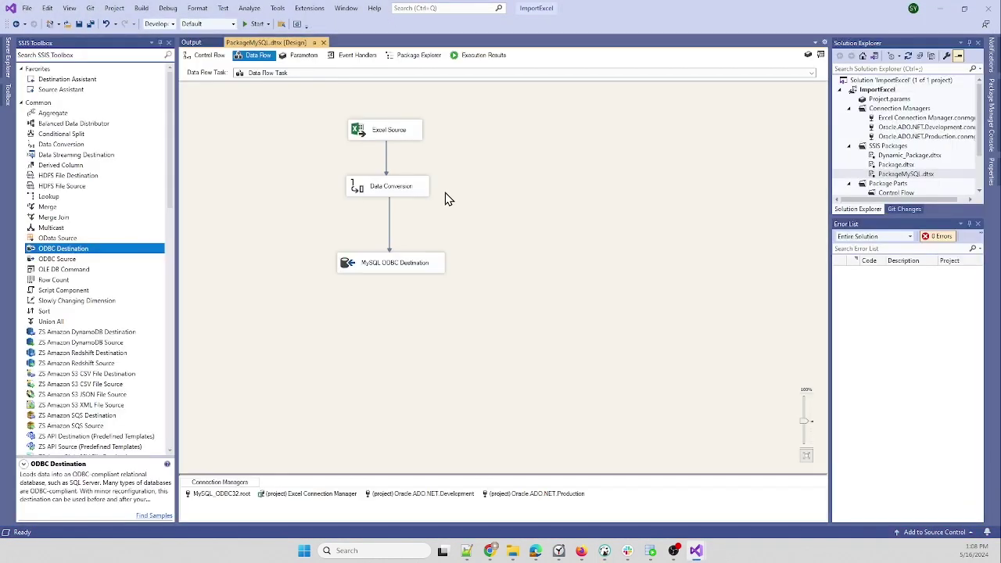
# Step: Reopen the MySQL ODBC Destination mappings and map Copy of AGE to the AGE destination column
pyautogui.rightClick(402, 255)
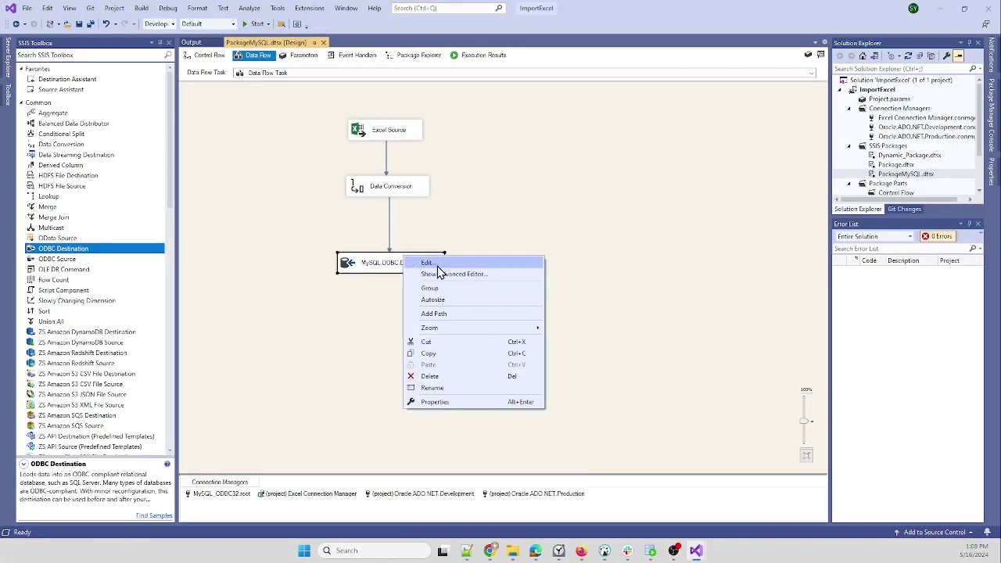
pyautogui.click(438, 266)
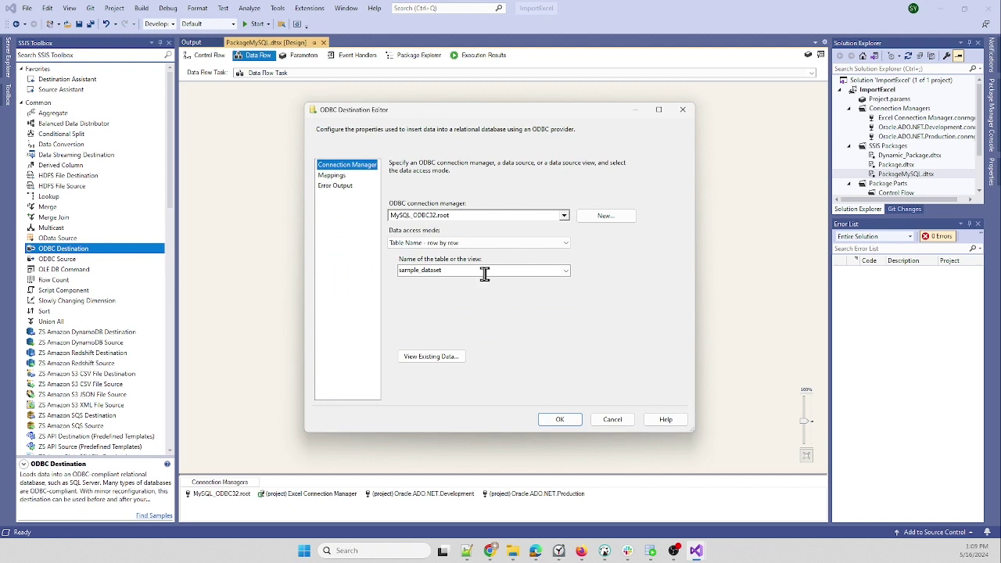
pyautogui.click(332, 175)
pyautogui.click(523, 311)
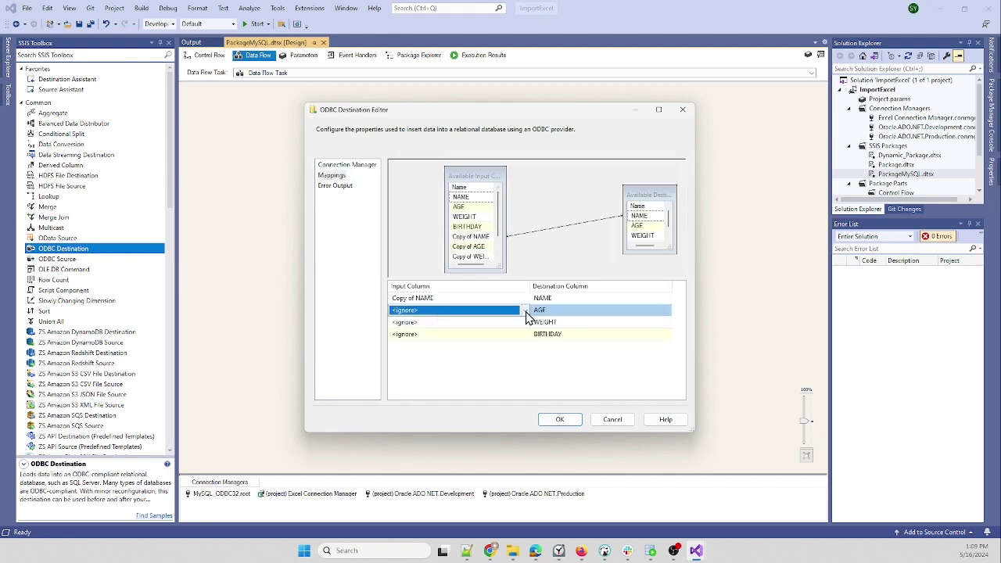
pyautogui.click(524, 310)
pyautogui.click(456, 369)
# Step: Map Copy of WEIGHT to the WEIGHT destination column and accept the ODBC destination settings
pyautogui.click(468, 323)
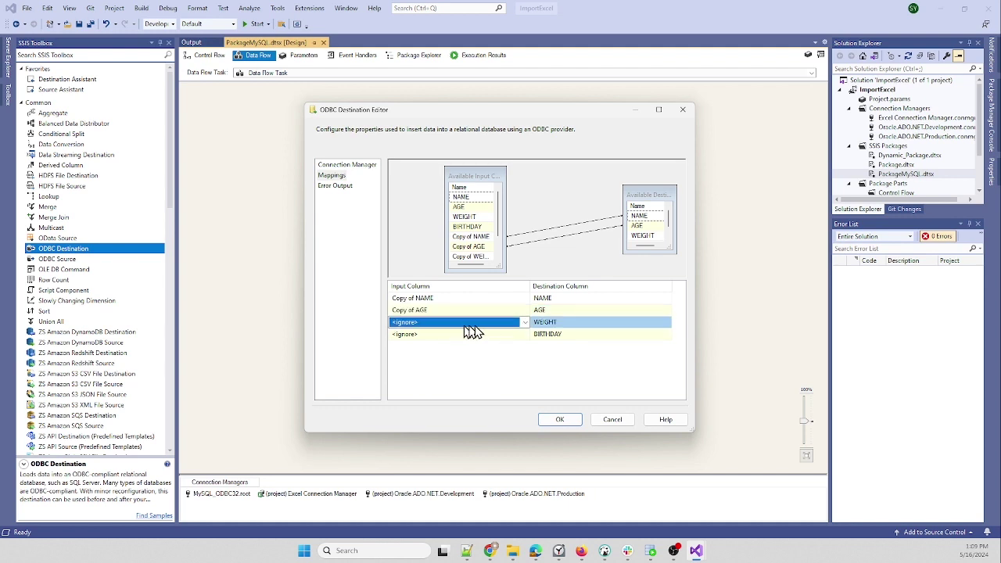
pyautogui.click(522, 324)
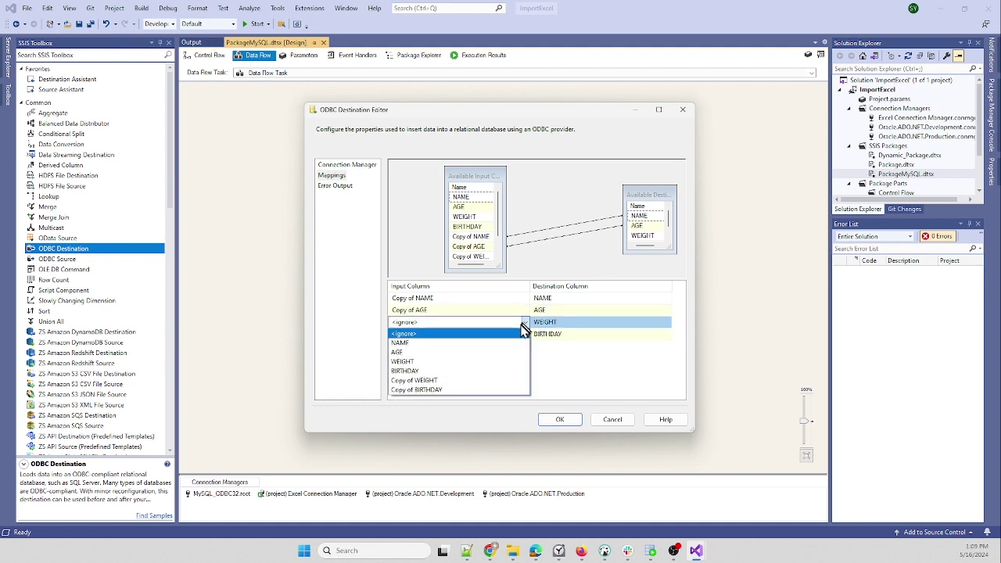
pyautogui.click(431, 361)
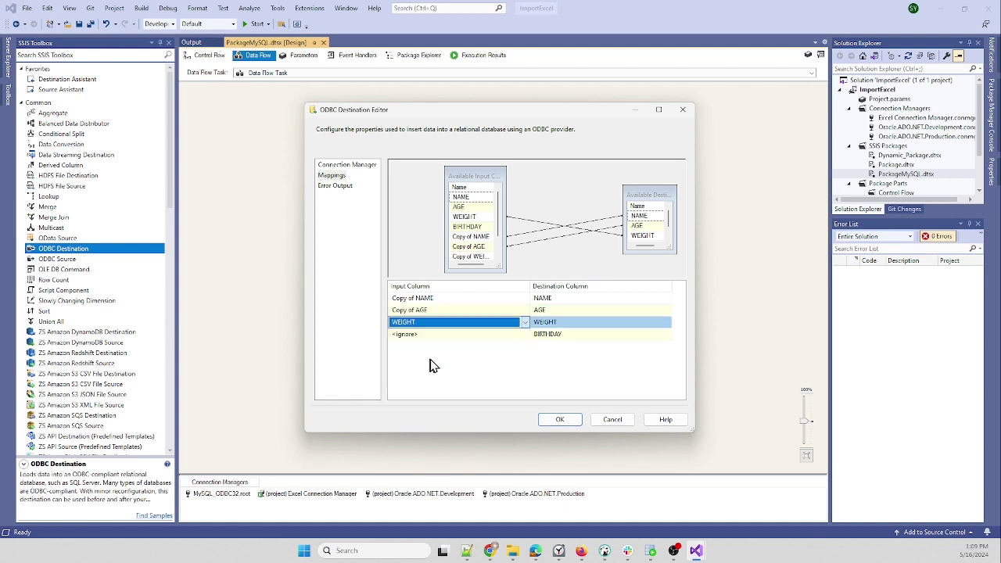
pyautogui.click(525, 323)
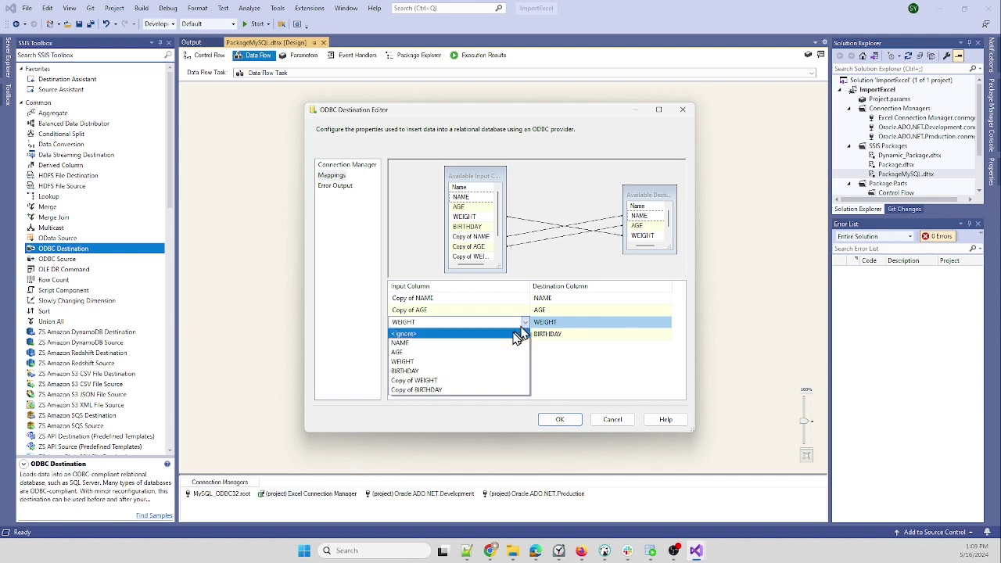
pyautogui.click(452, 382)
pyautogui.click(560, 416)
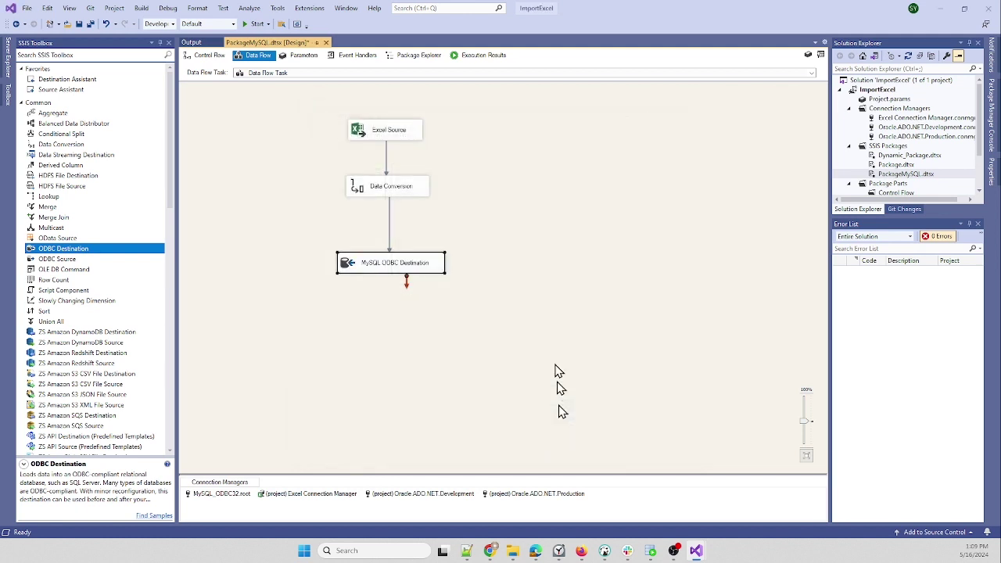
# Step: Run the package, refresh sample_dataset in DBeaver to check the loaded AGE and WEIGHT values, and return to Visual Studio
pyautogui.click(253, 24)
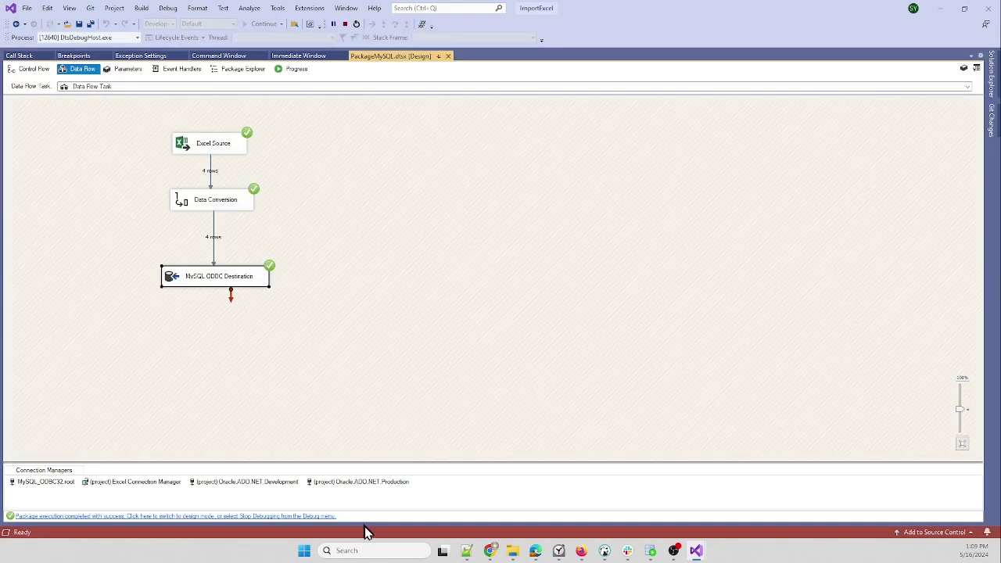
pyautogui.click(605, 551)
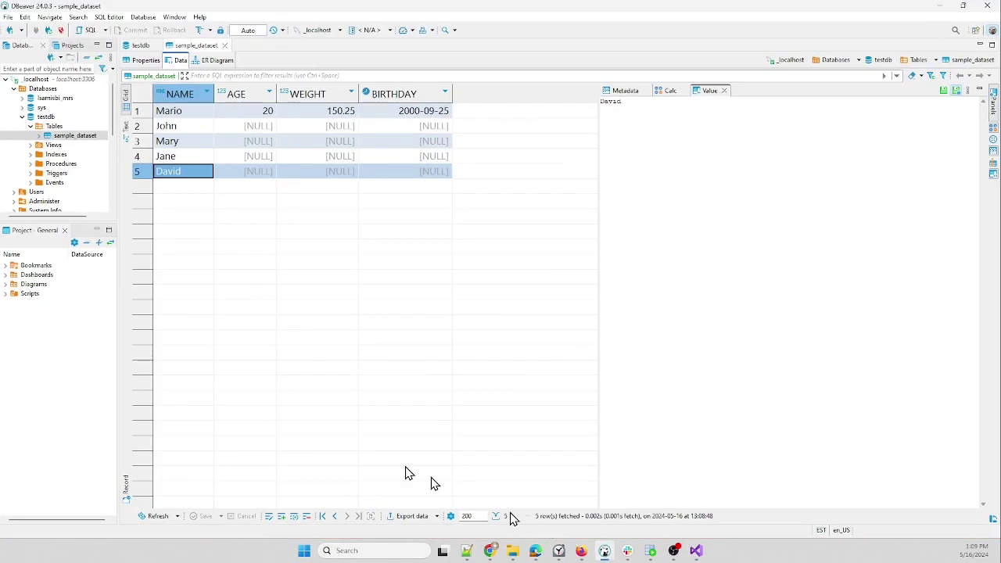
pyautogui.click(158, 517)
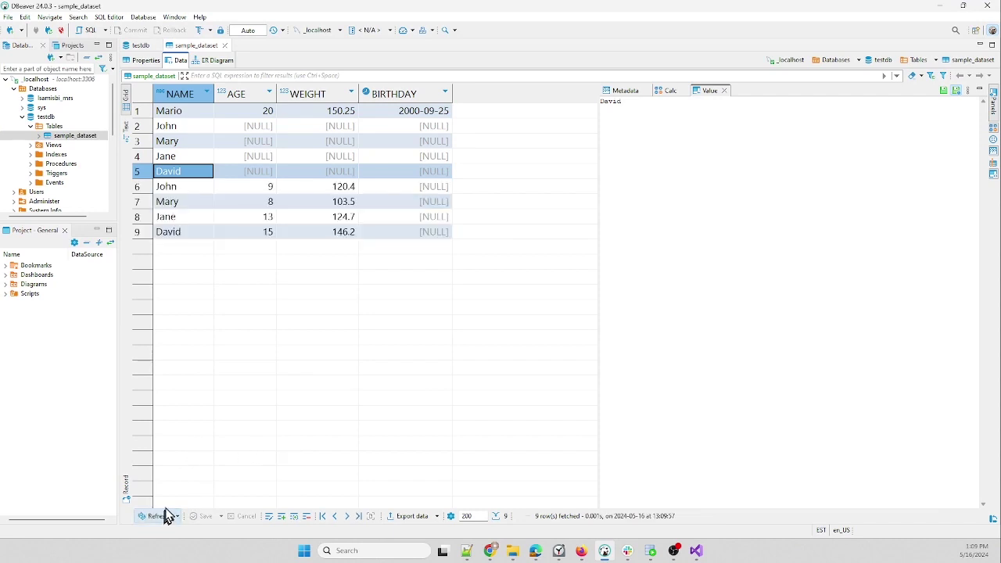
pyautogui.click(270, 187)
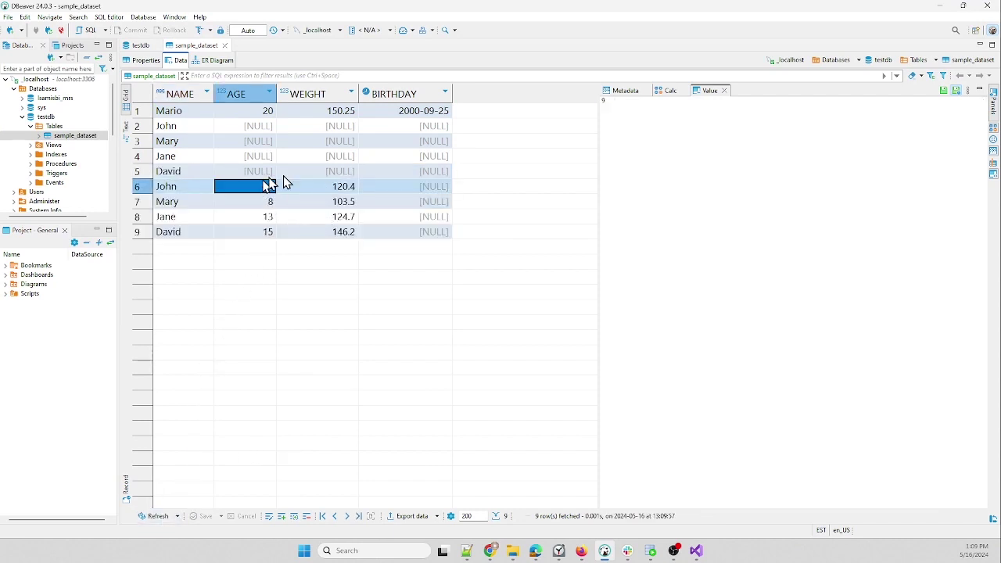
pyautogui.click(940, 6)
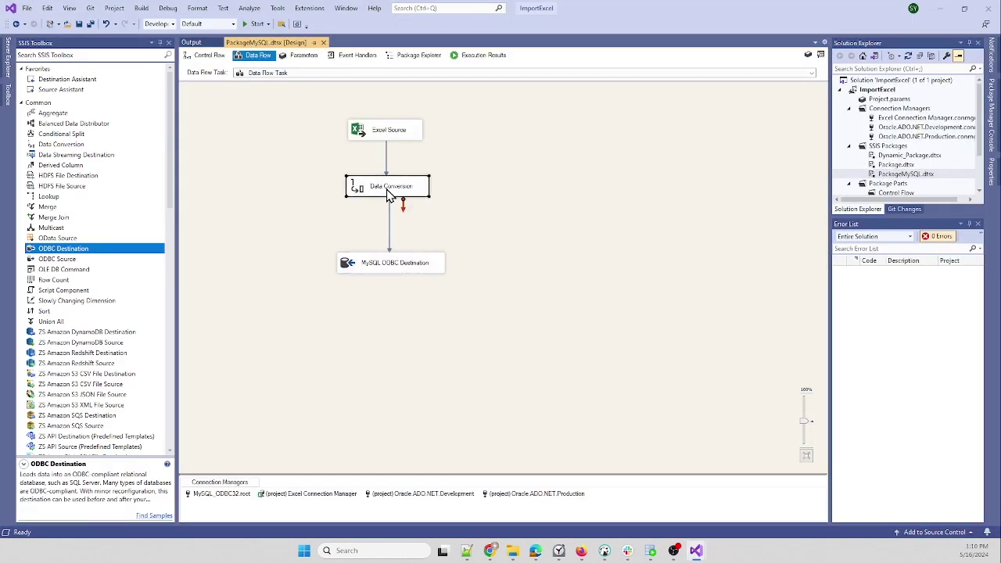
# Step: Set the BIRTHDAY column's data type to database date [DT_DBDATE] in the Data Conversion transformation and accept the change
pyautogui.rightClick(388, 190)
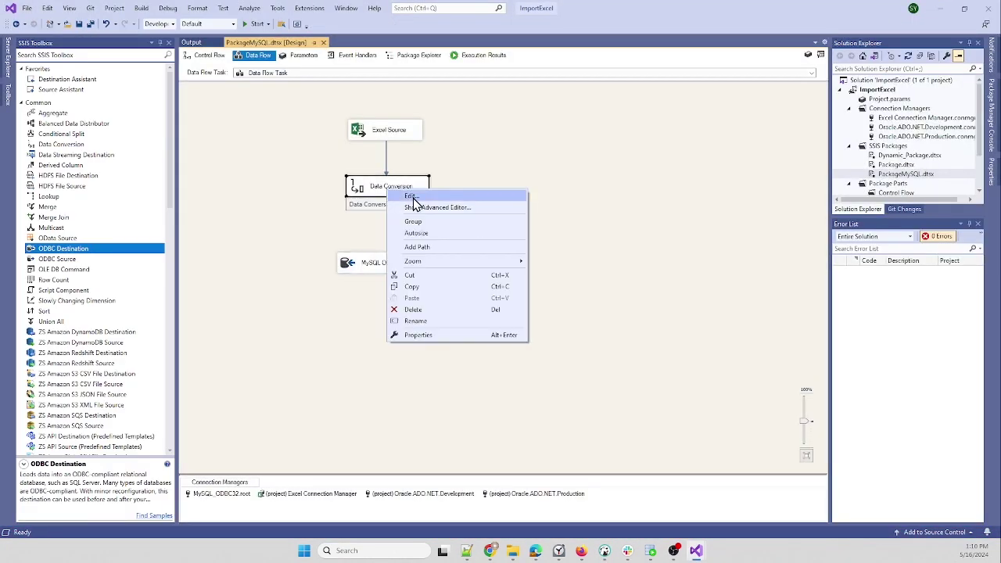
pyautogui.click(413, 196)
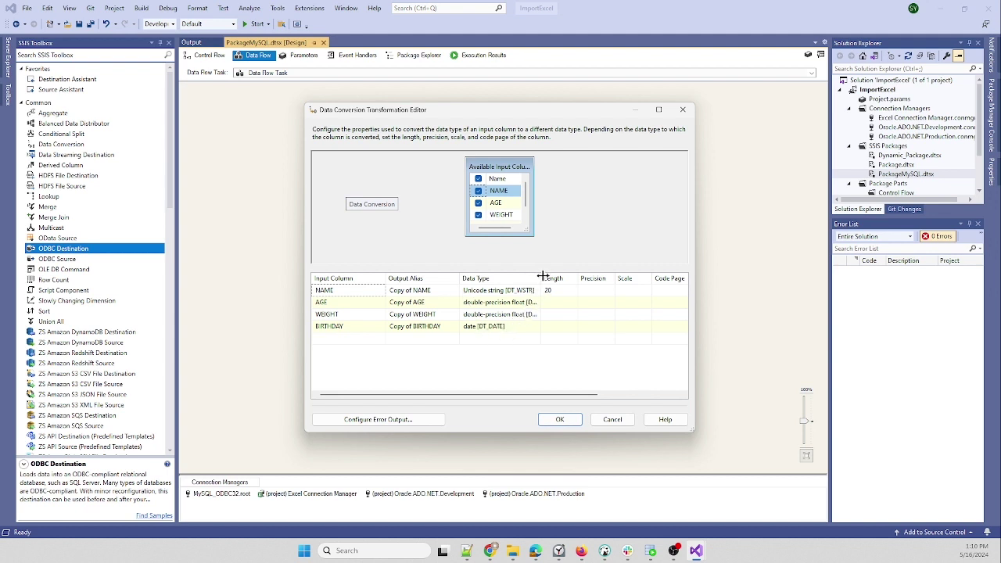
pyautogui.moveTo(543, 276); pyautogui.dragTo(597, 275)
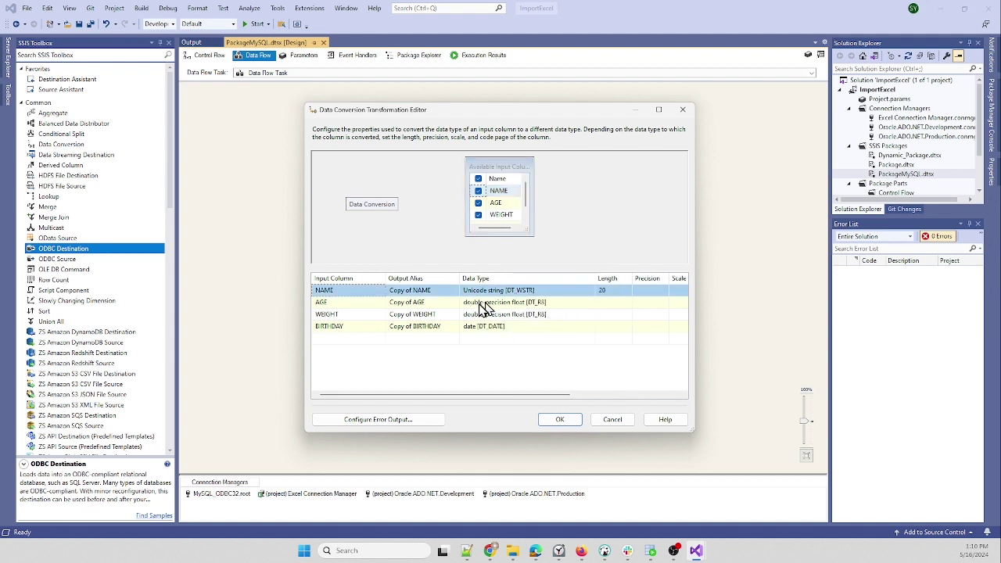
pyautogui.click(581, 327)
pyautogui.click(583, 329)
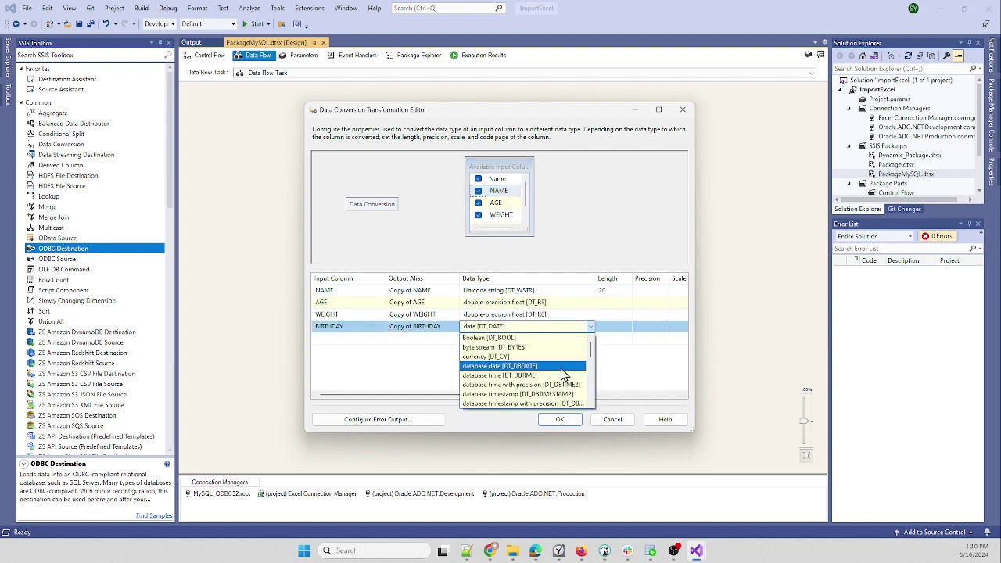
pyautogui.click(554, 367)
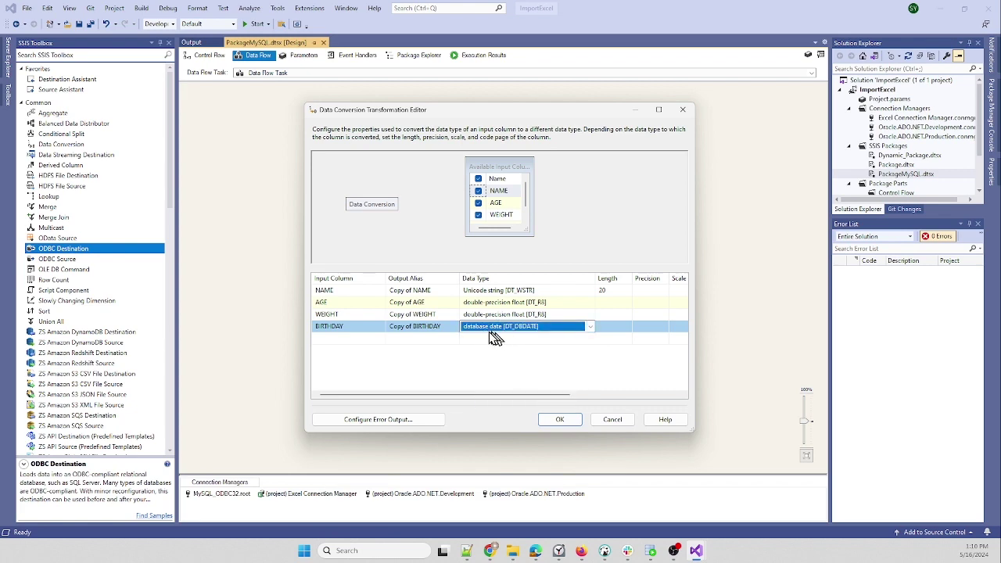
pyautogui.click(560, 418)
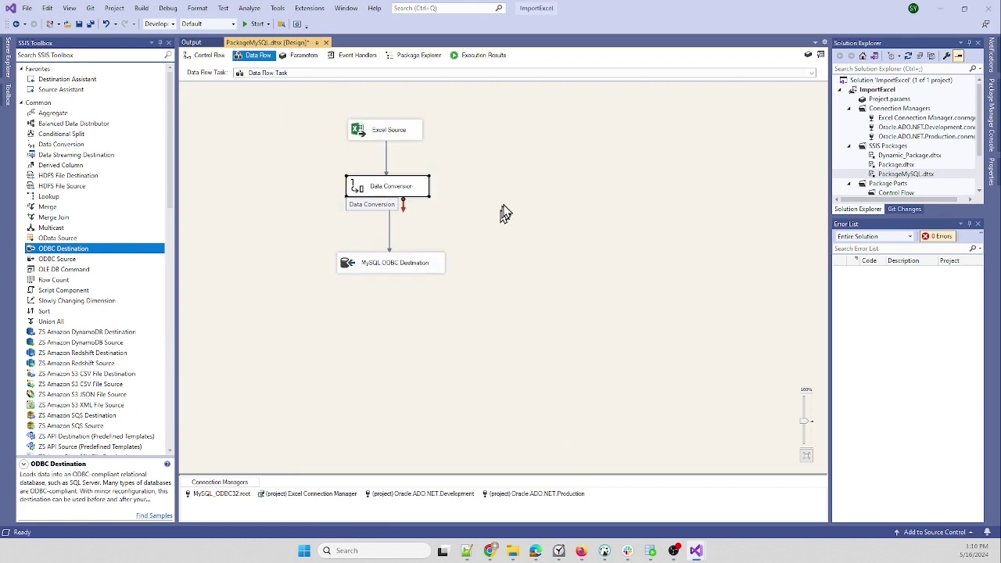
# Step: Run the package with the changed BIRTHDAY conversion and refresh the sample_dataset data in DBeaver
pyautogui.click(256, 25)
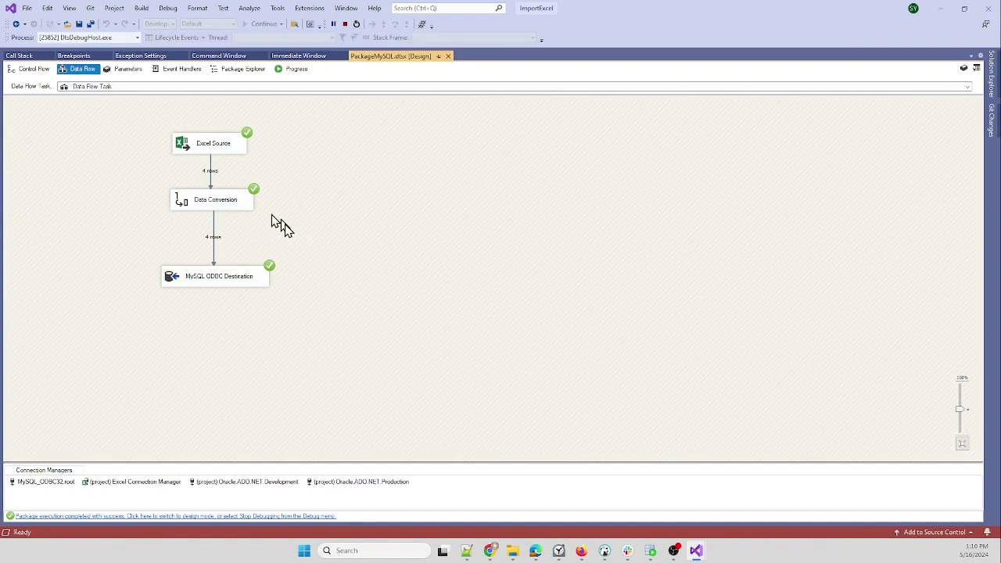
pyautogui.click(604, 551)
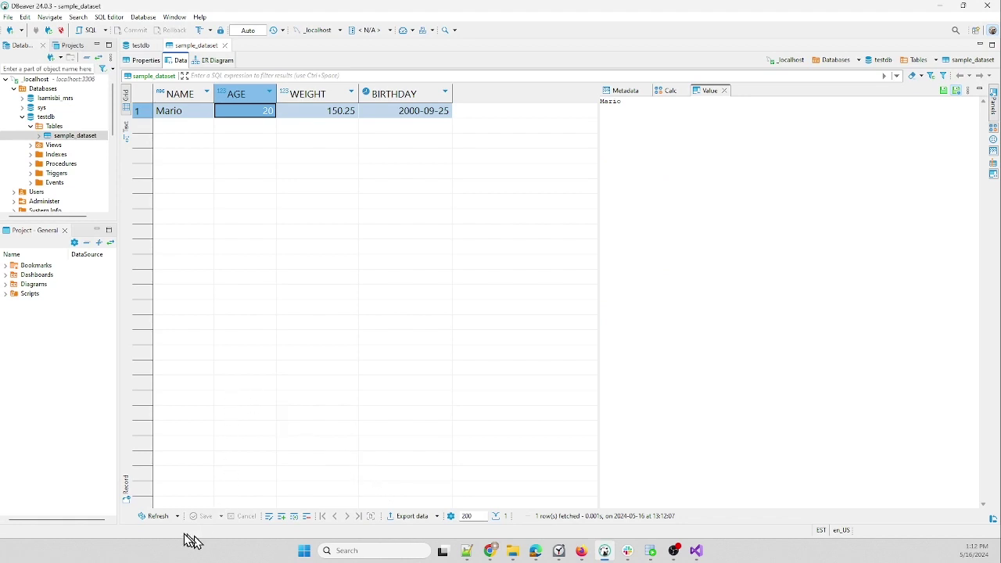
pyautogui.click(161, 517)
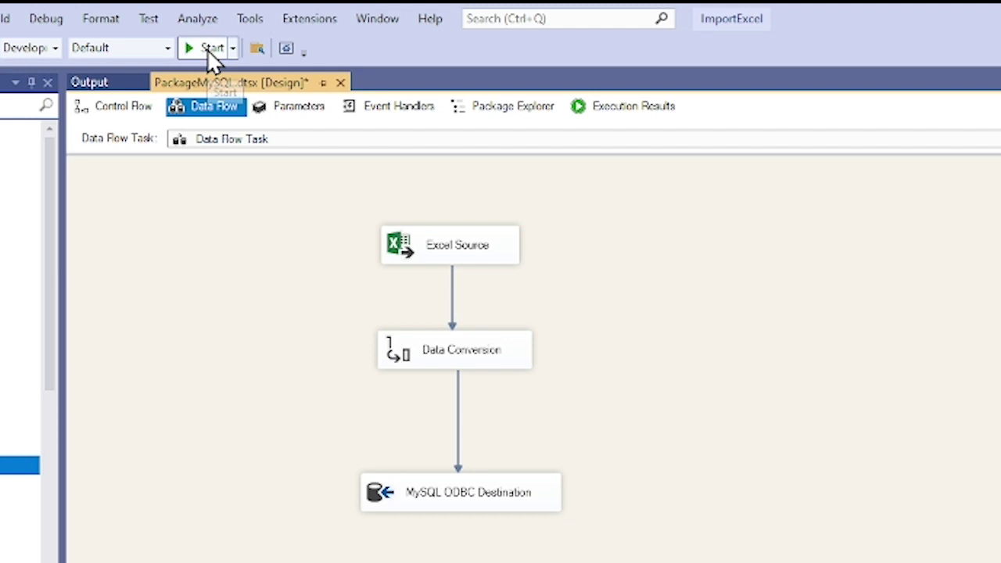
# Step: Return to the PackageMySQL.dtsx data flow in Visual Studio and start another run of the package
pyautogui.click(208, 49)
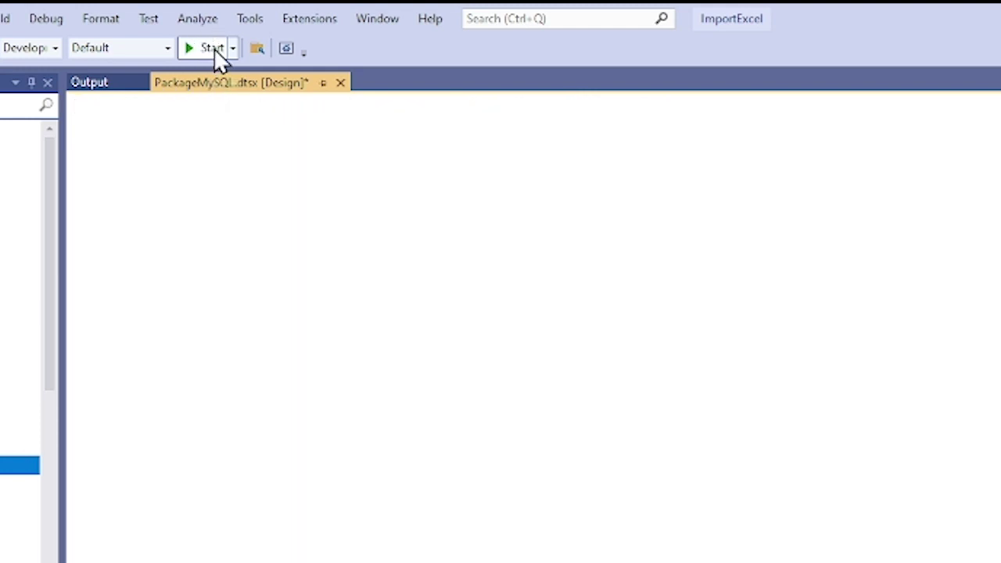